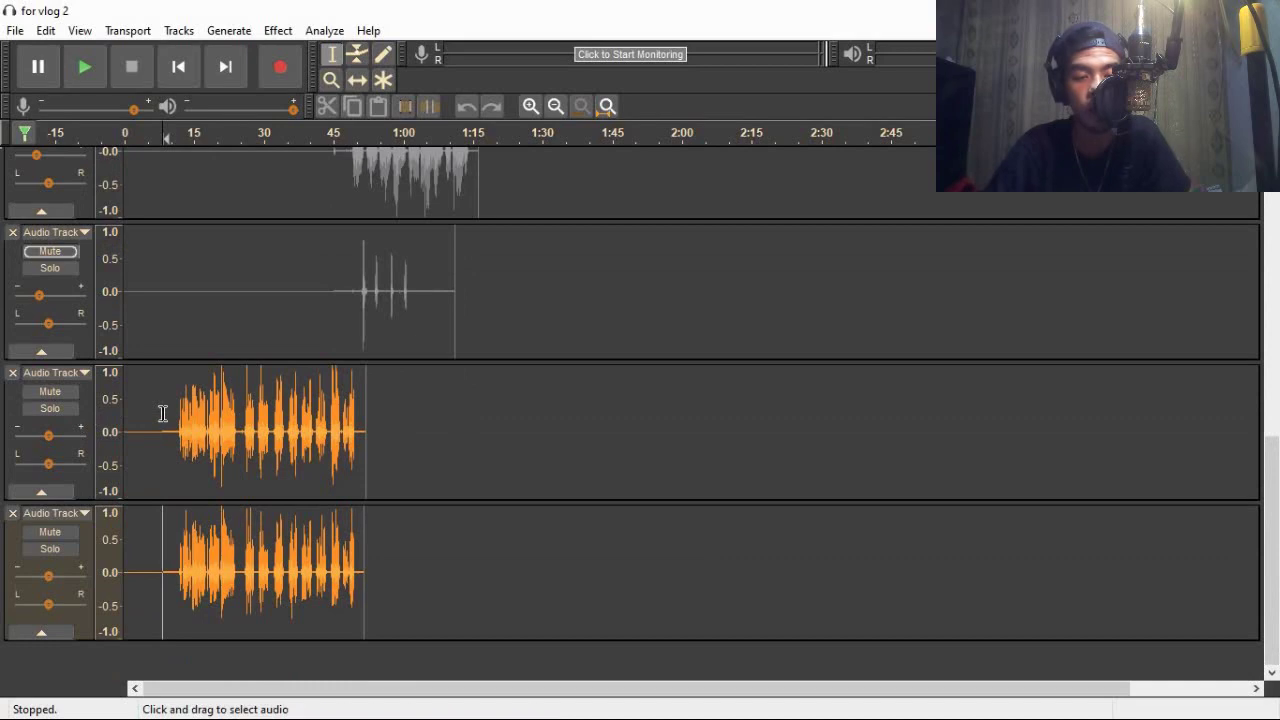
# Play back the two unmuted vocal tracks from about 8 seconds and stop playback after listening
pyautogui.click(163, 408)
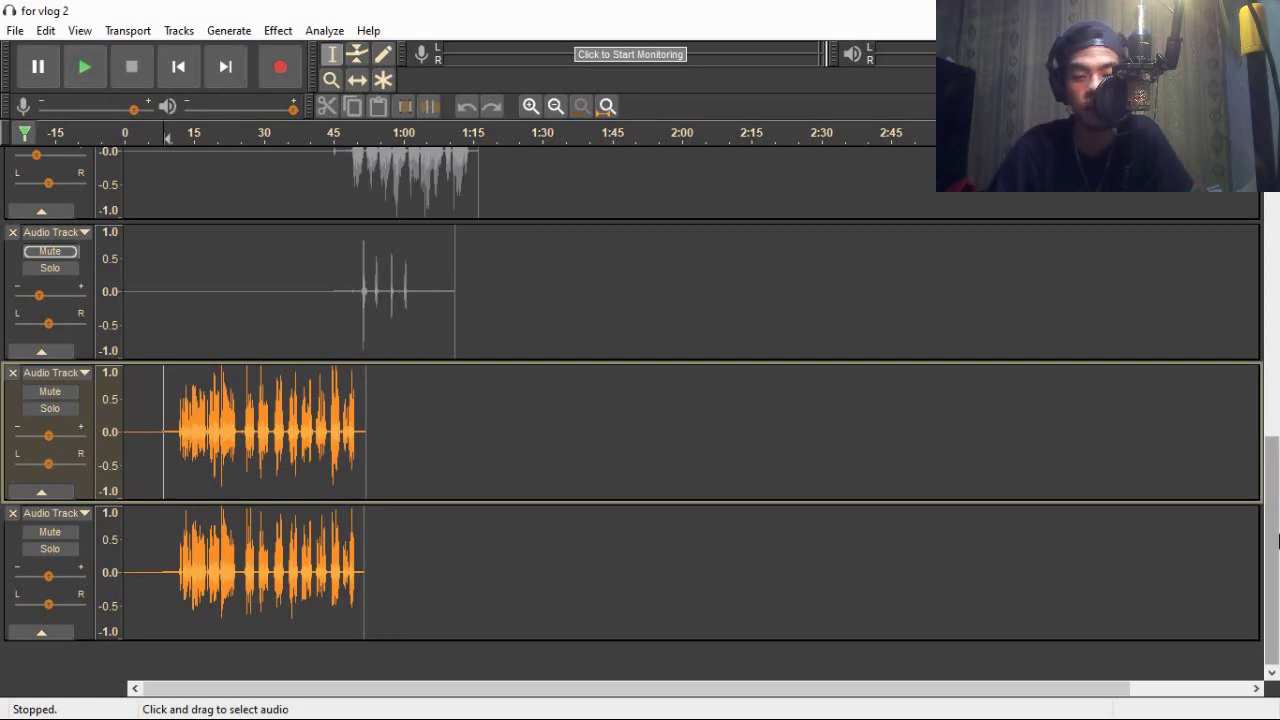
pyautogui.moveTo(1276, 541); pyautogui.dragTo(1275, 578)
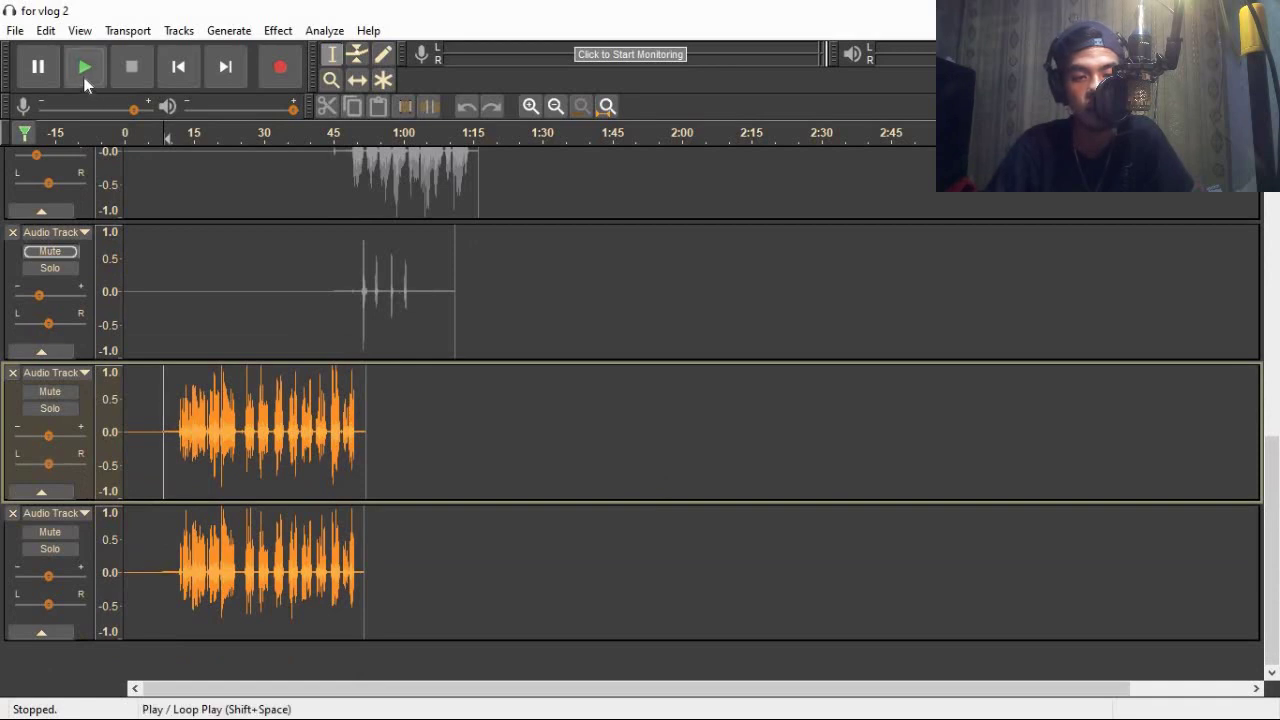
pyautogui.click(85, 68)
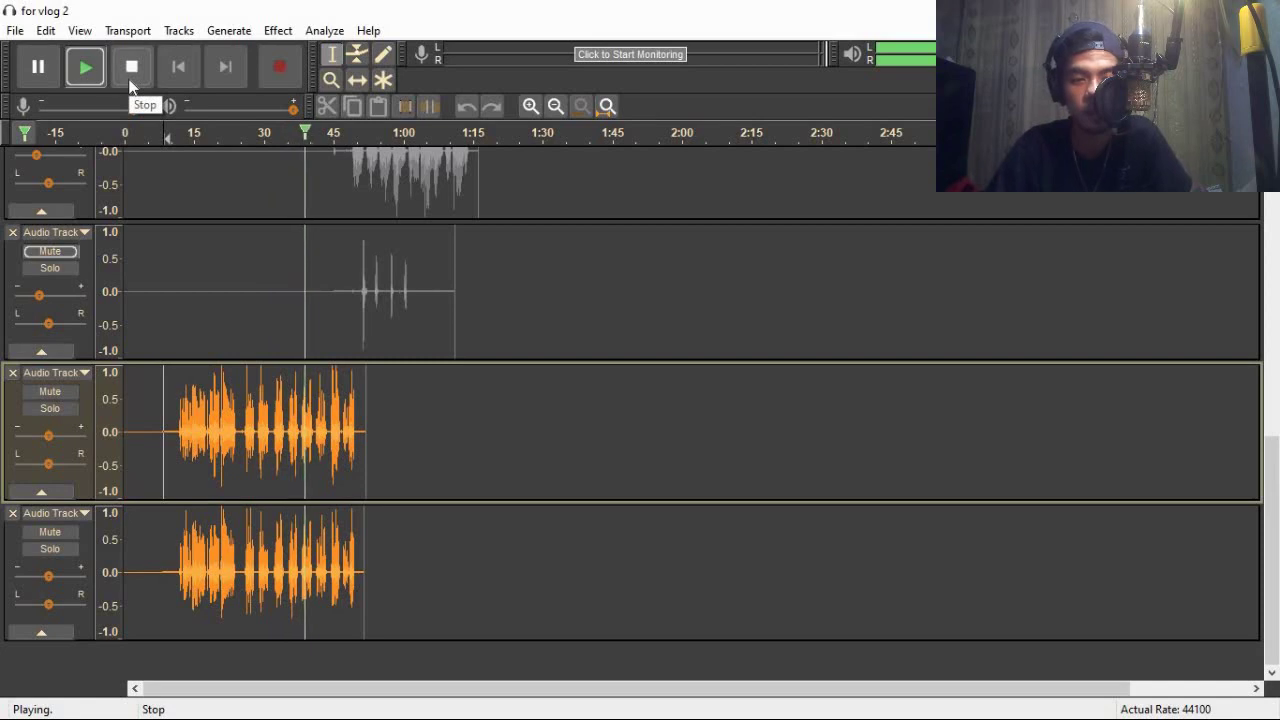
pyautogui.click(130, 84)
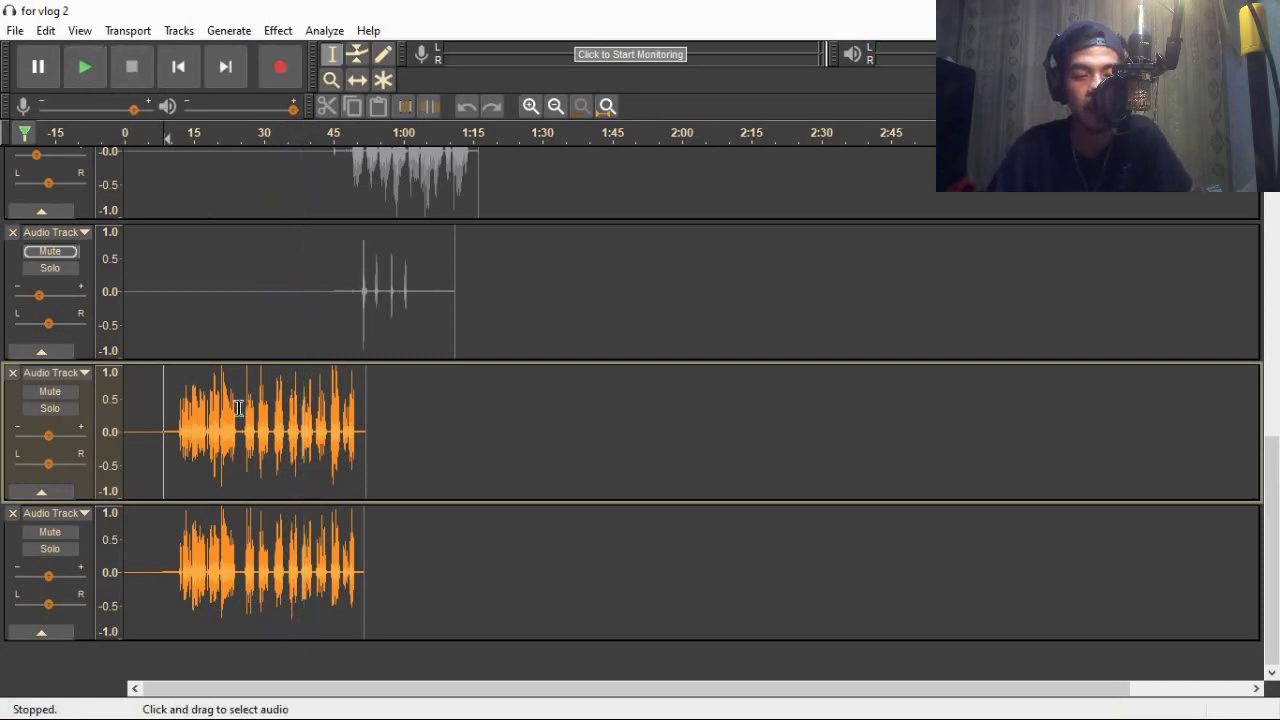
pyautogui.moveTo(155, 417); pyautogui.dragTo(163, 425)
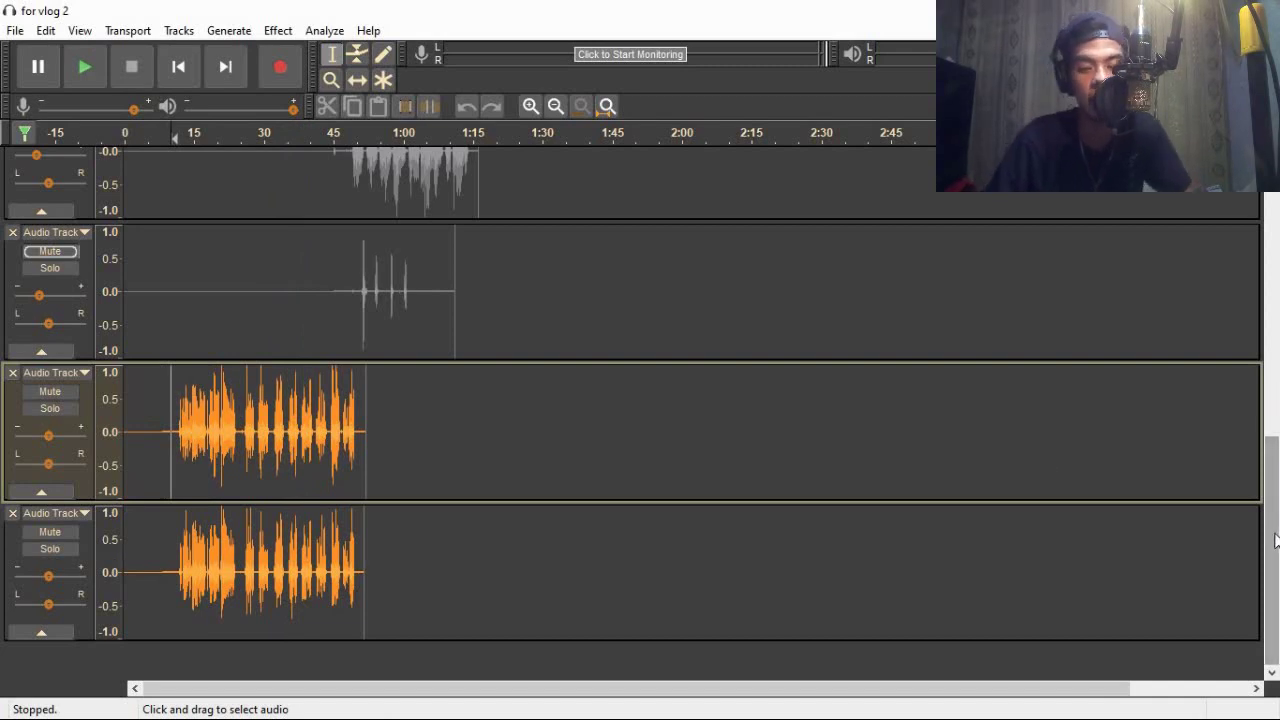
pyautogui.scroll(1, 1277, 538)
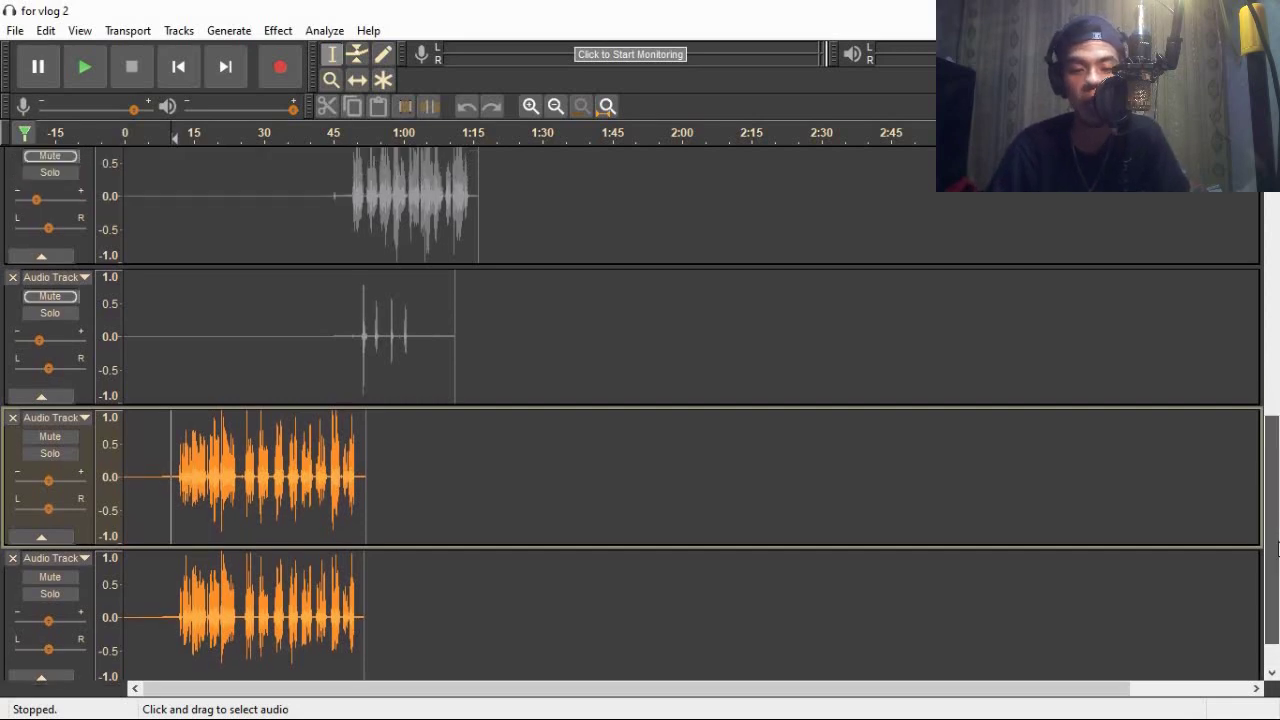
pyautogui.scroll(-1, 1277, 538)
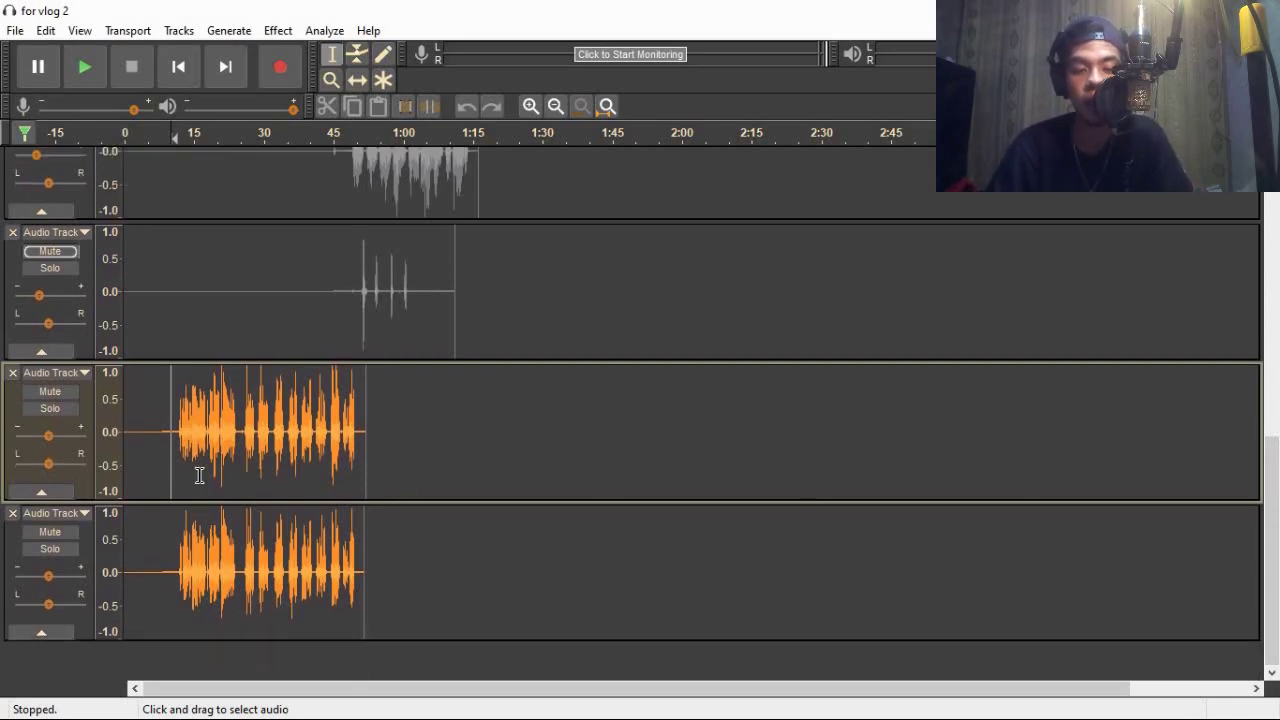
pyautogui.doubleClick(166, 463)
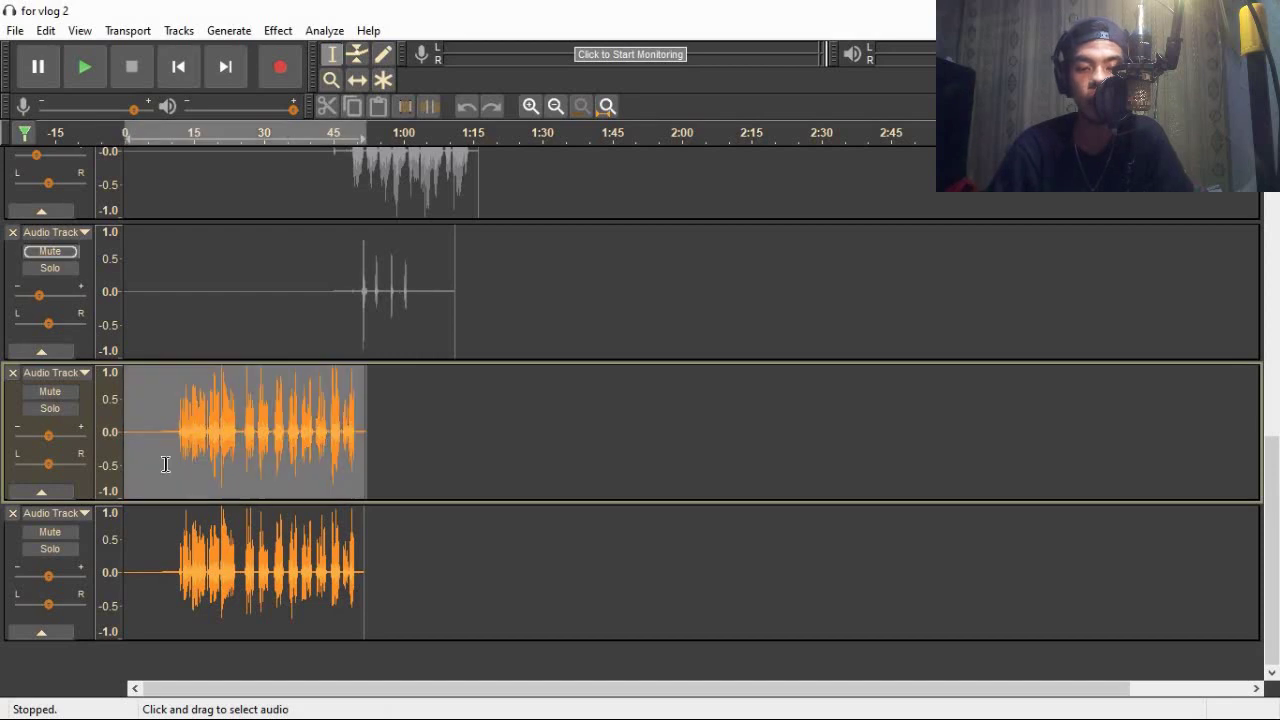
pyautogui.click(147, 463)
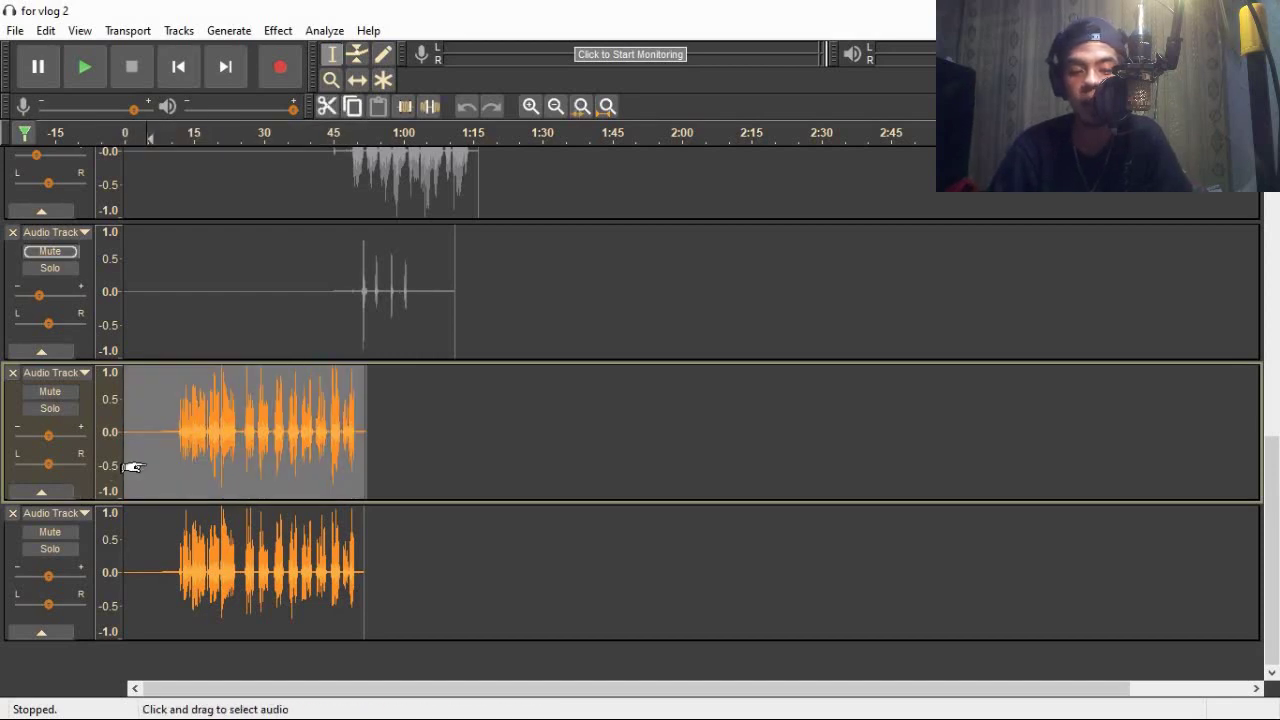
# Capture a noise profile from the silent stretch at about 9 to 11.5 seconds in the upper unmuted vocal track
pyautogui.click(528, 112)
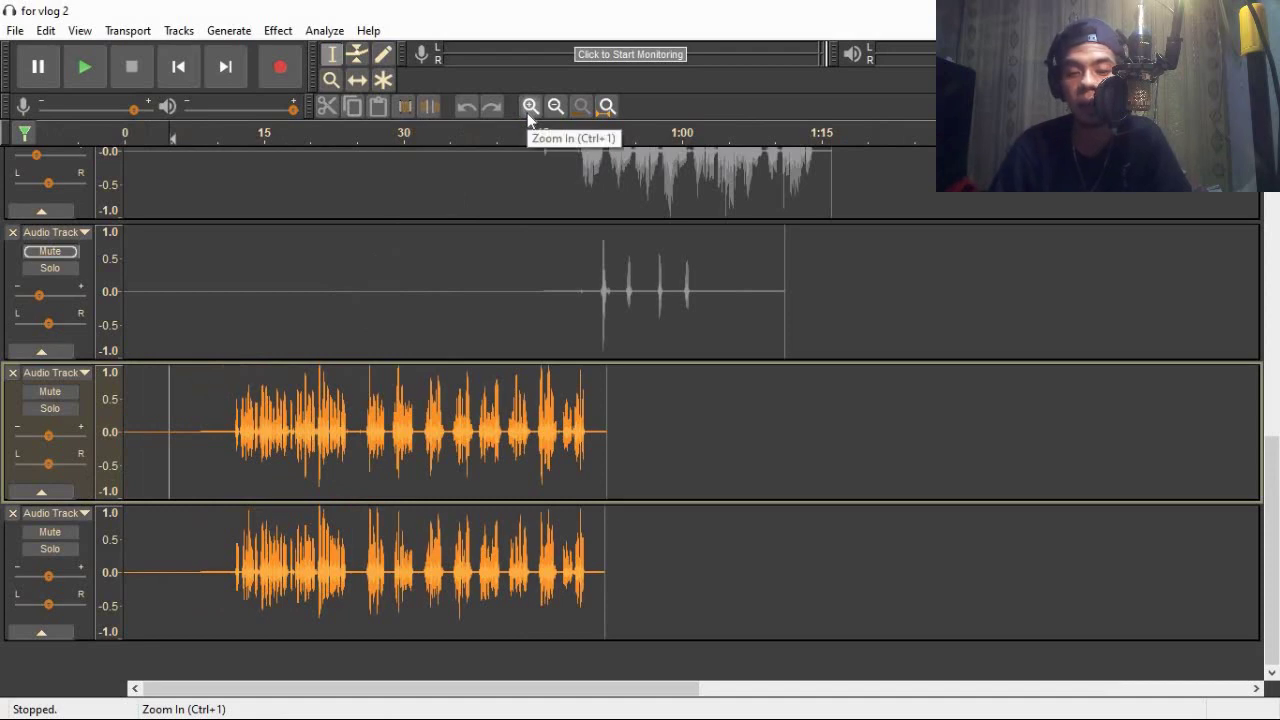
pyautogui.click(528, 113)
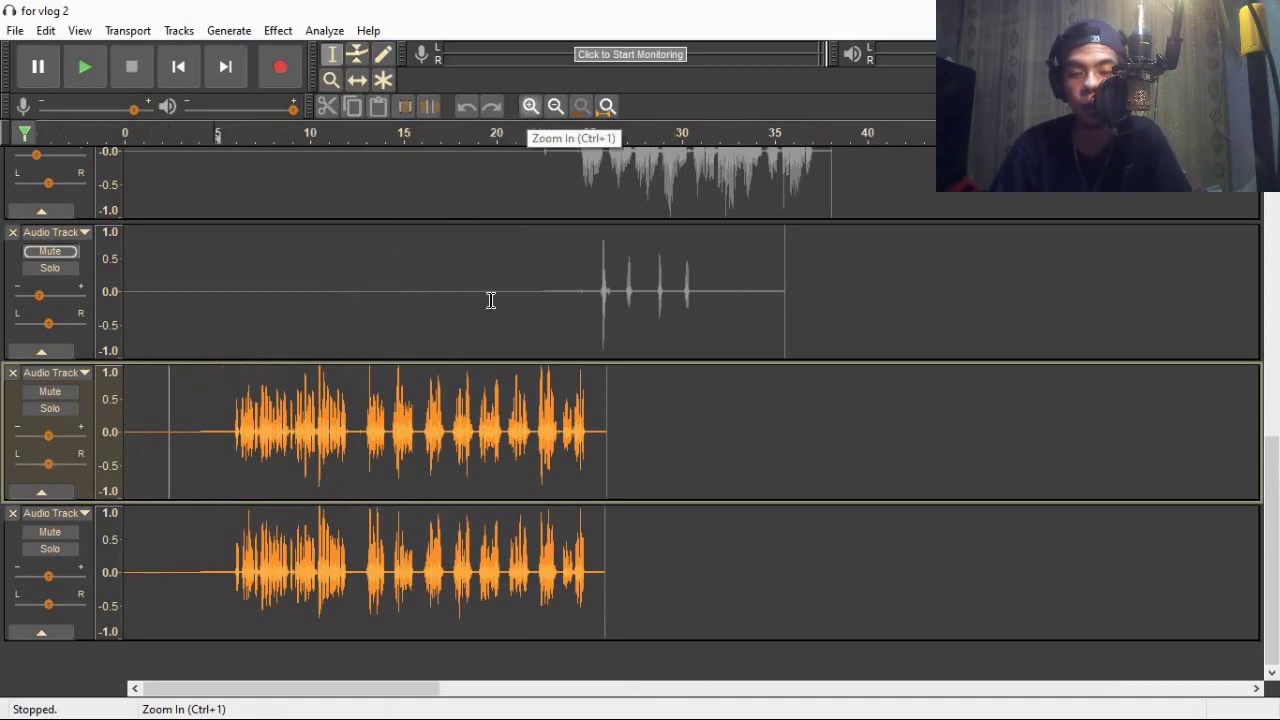
pyautogui.moveTo(340, 402); pyautogui.dragTo(293, 400)
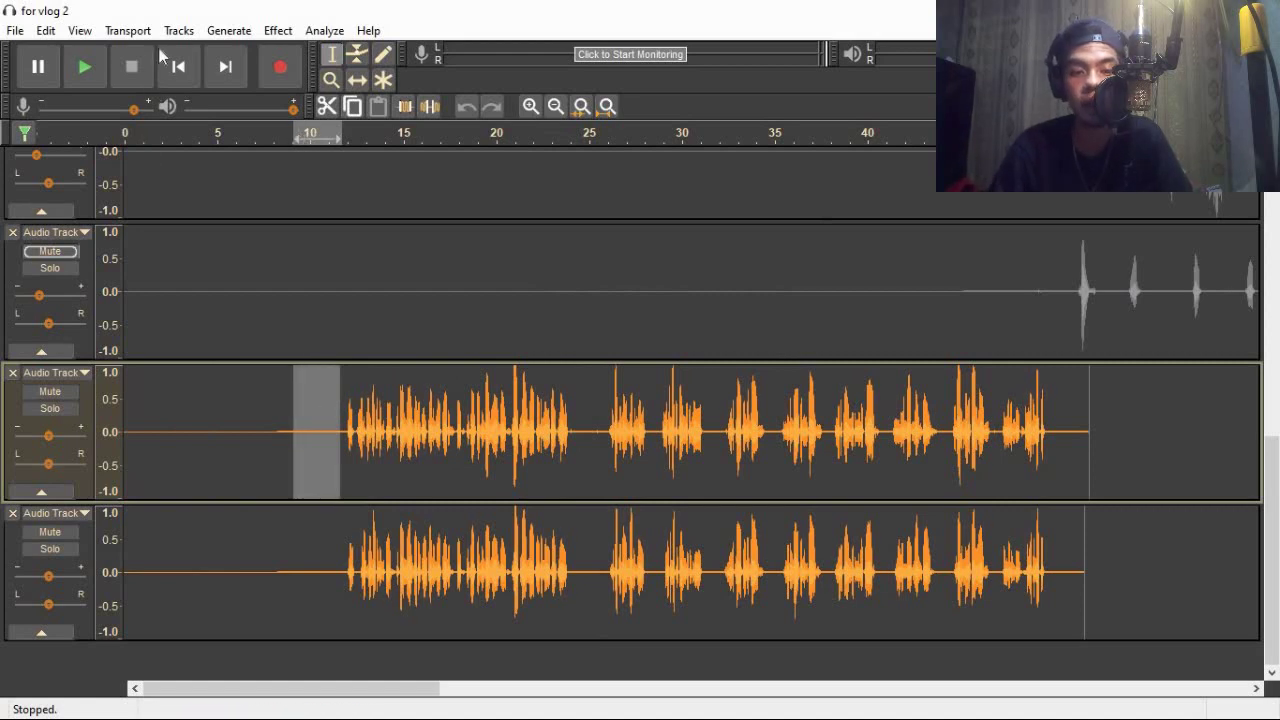
pyautogui.click(276, 32)
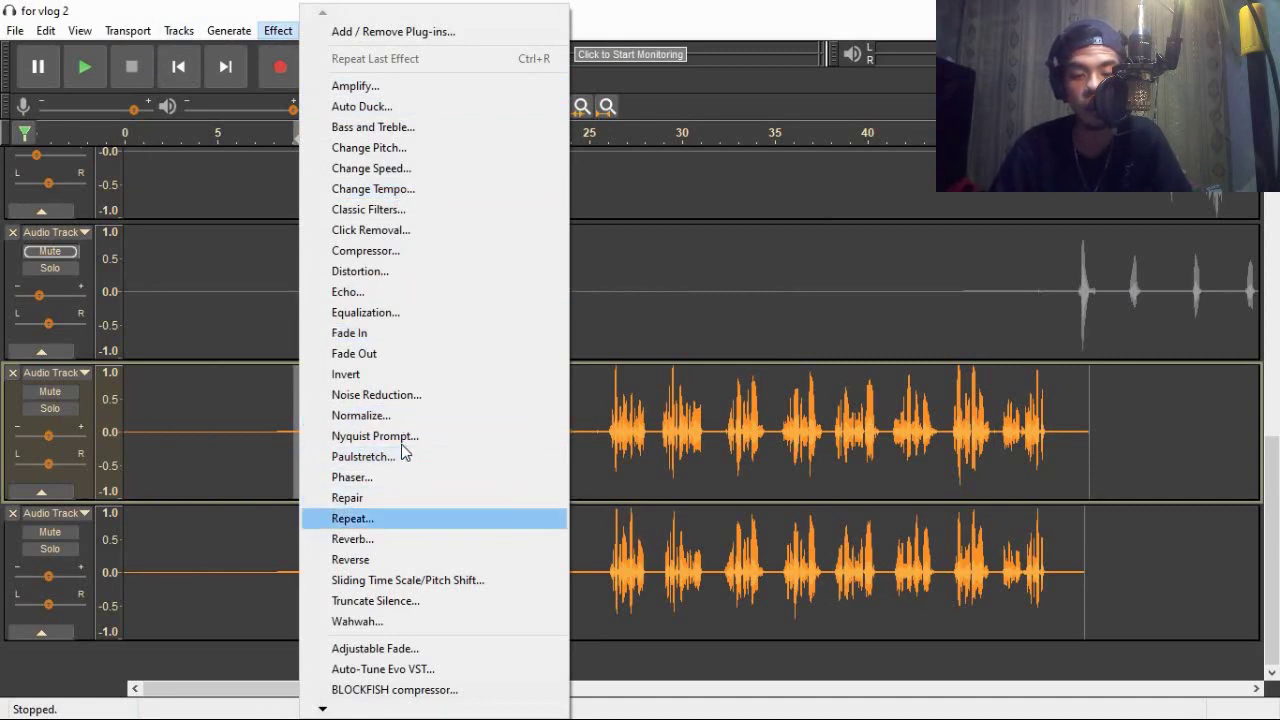
pyautogui.click(397, 400)
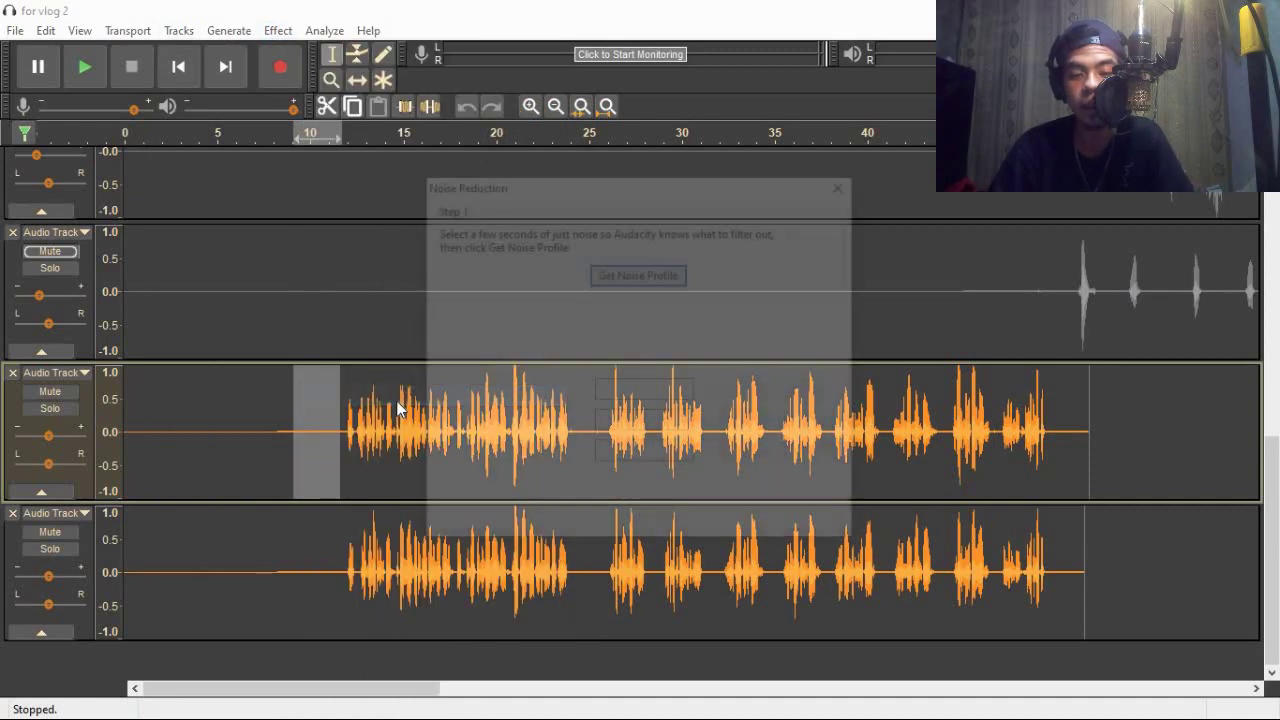
pyautogui.click(622, 280)
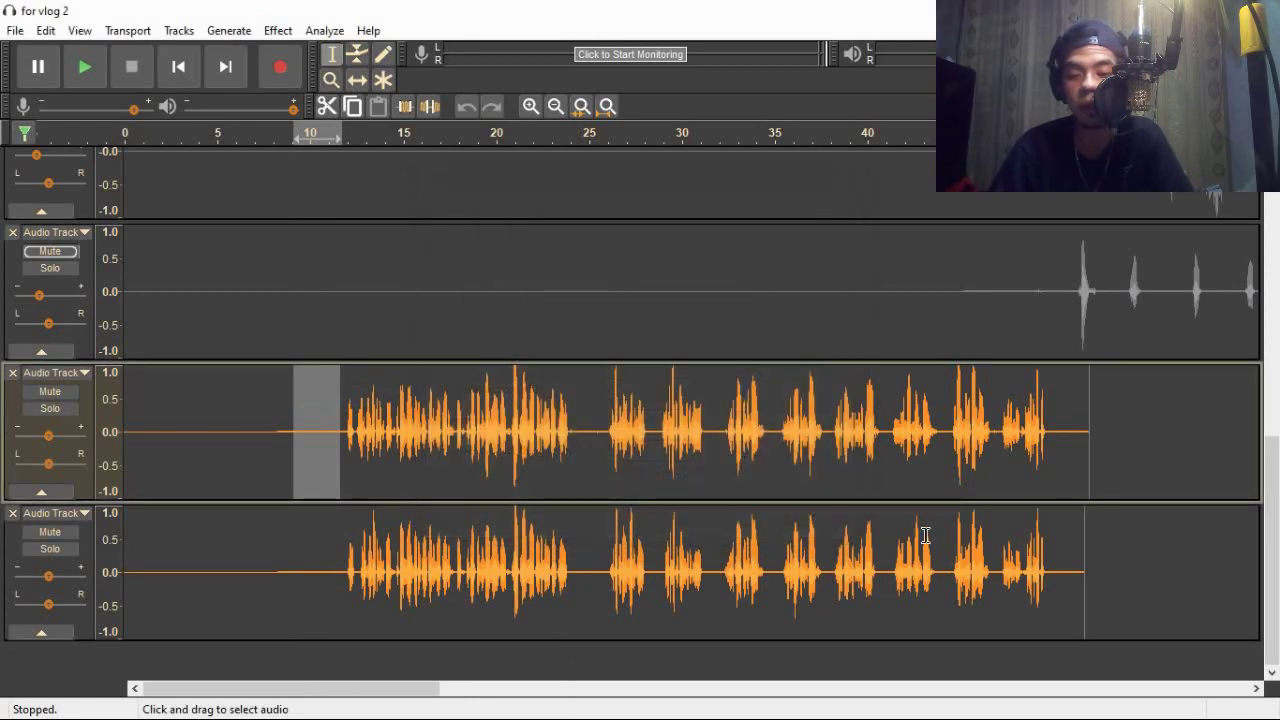
# Apply Noise Reduction to both vocal tracks from about 7 seconds to their end, with 12 dB reduction, sensitivity 6.00 and 3 smoothing bands
pyautogui.moveTo(1117, 560); pyautogui.dragTo(255, 428)
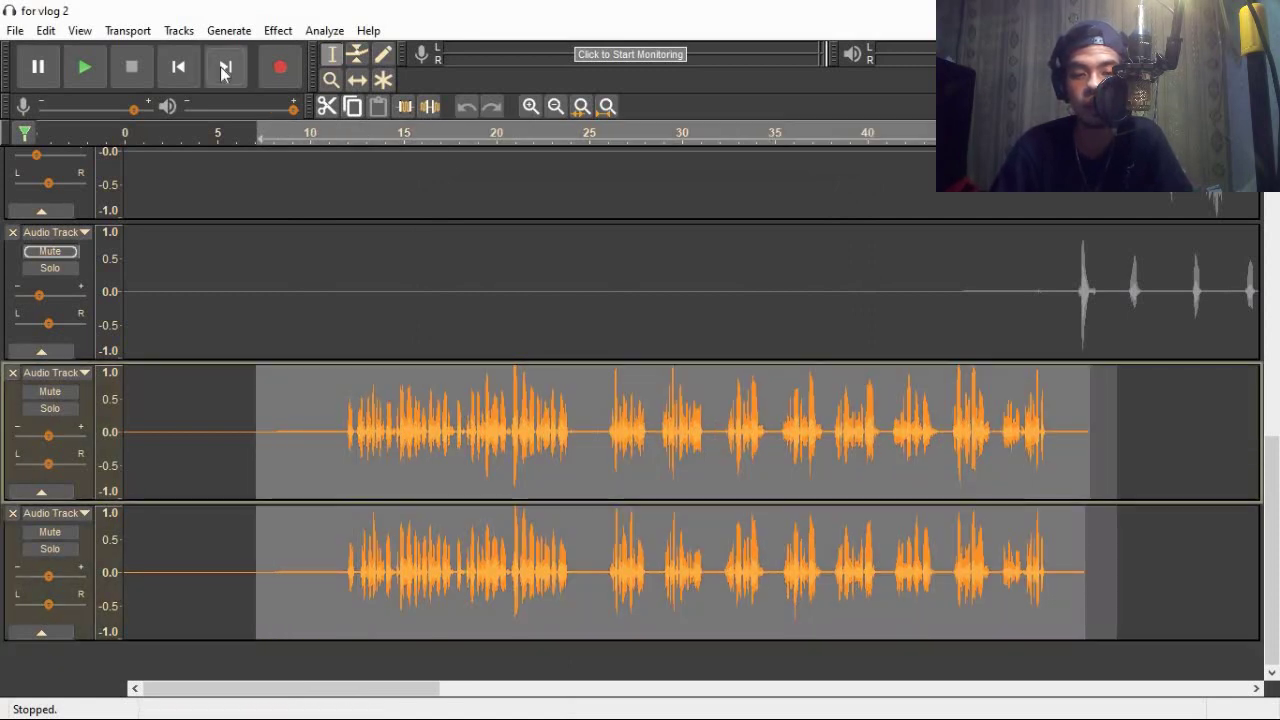
pyautogui.click(278, 31)
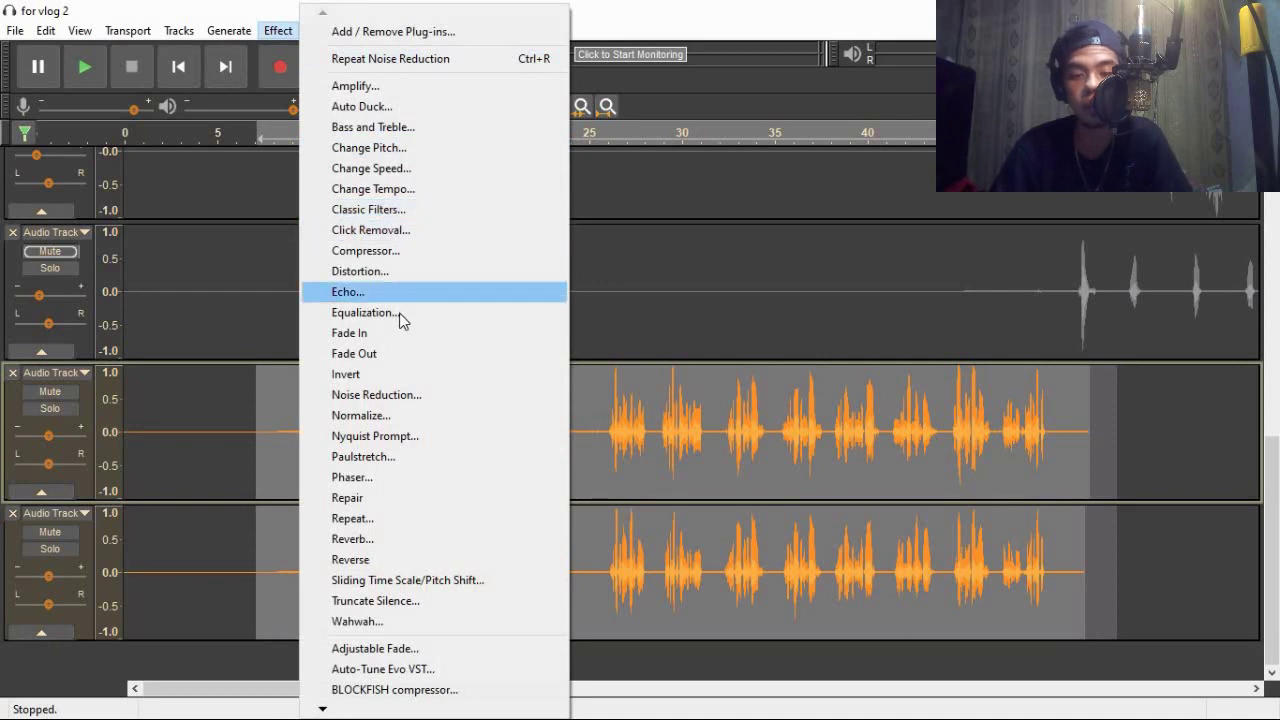
pyautogui.click(405, 397)
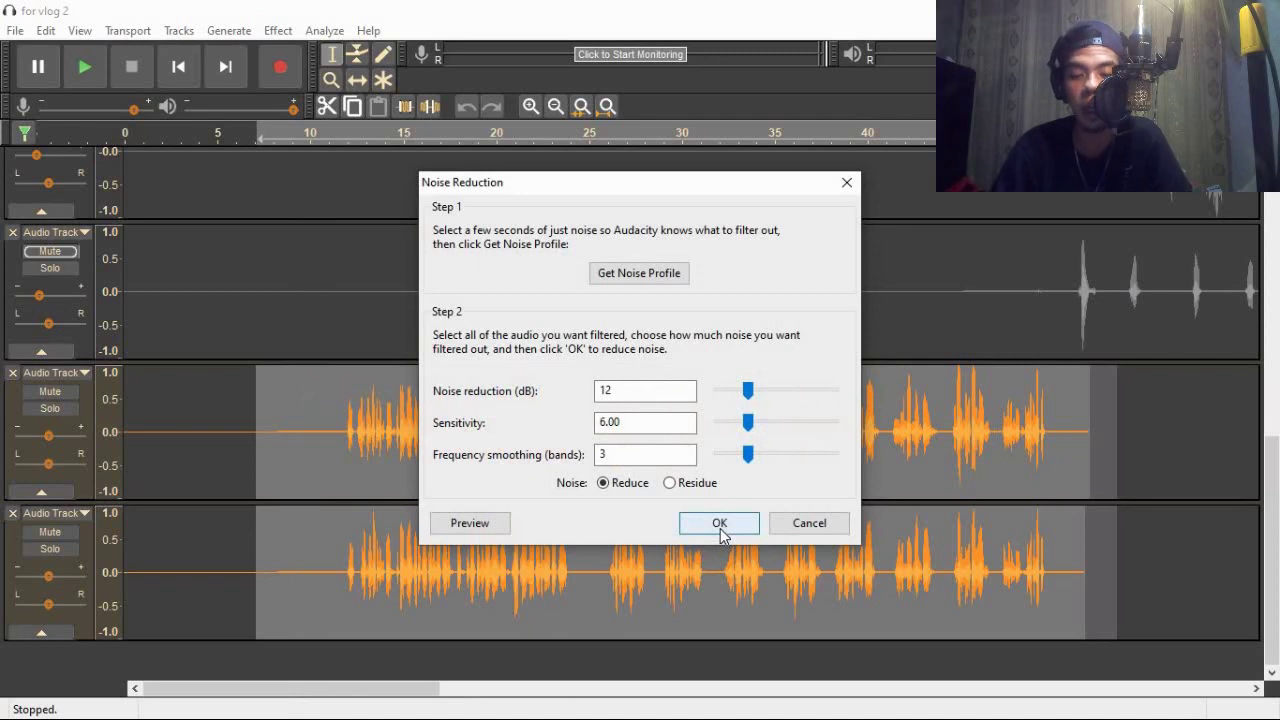
pyautogui.click(720, 525)
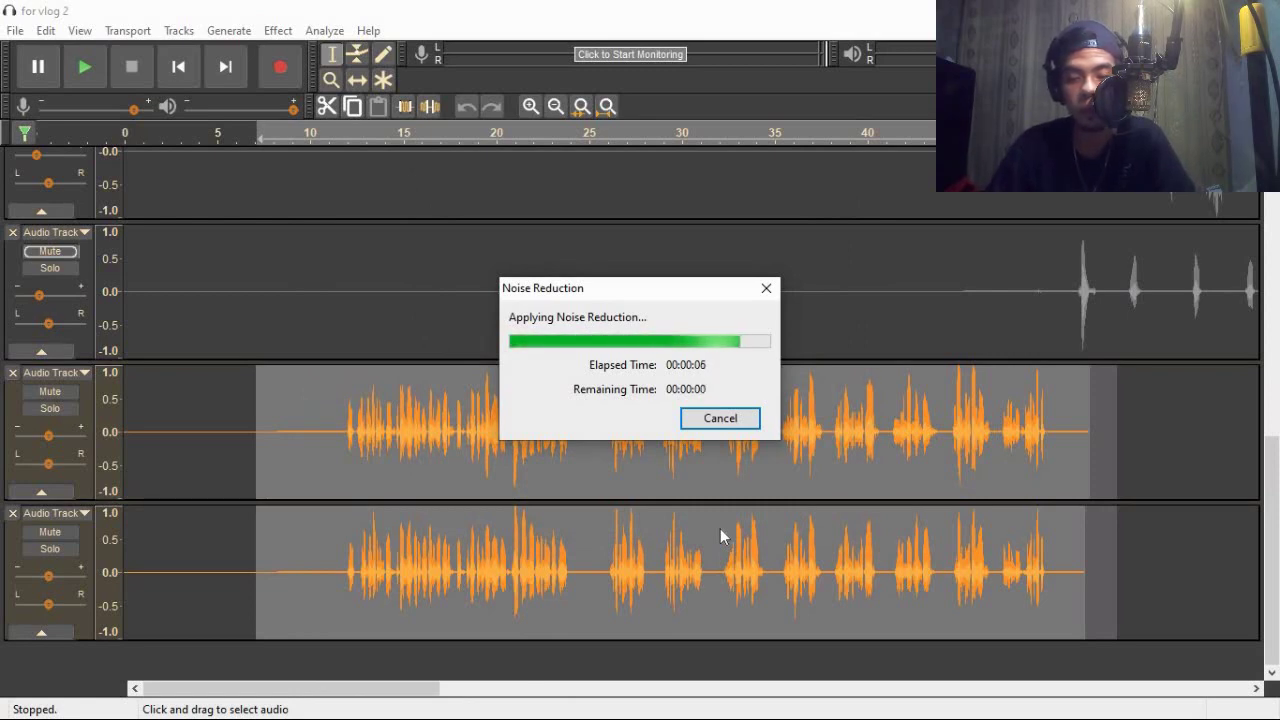
# Compress both vocal tracks from about 11 seconds to the end with threshold -12 dB, noise floor -40 dB, ratio 5.1:1, attack 0.20 and release 1.0 secs
pyautogui.click(312, 492)
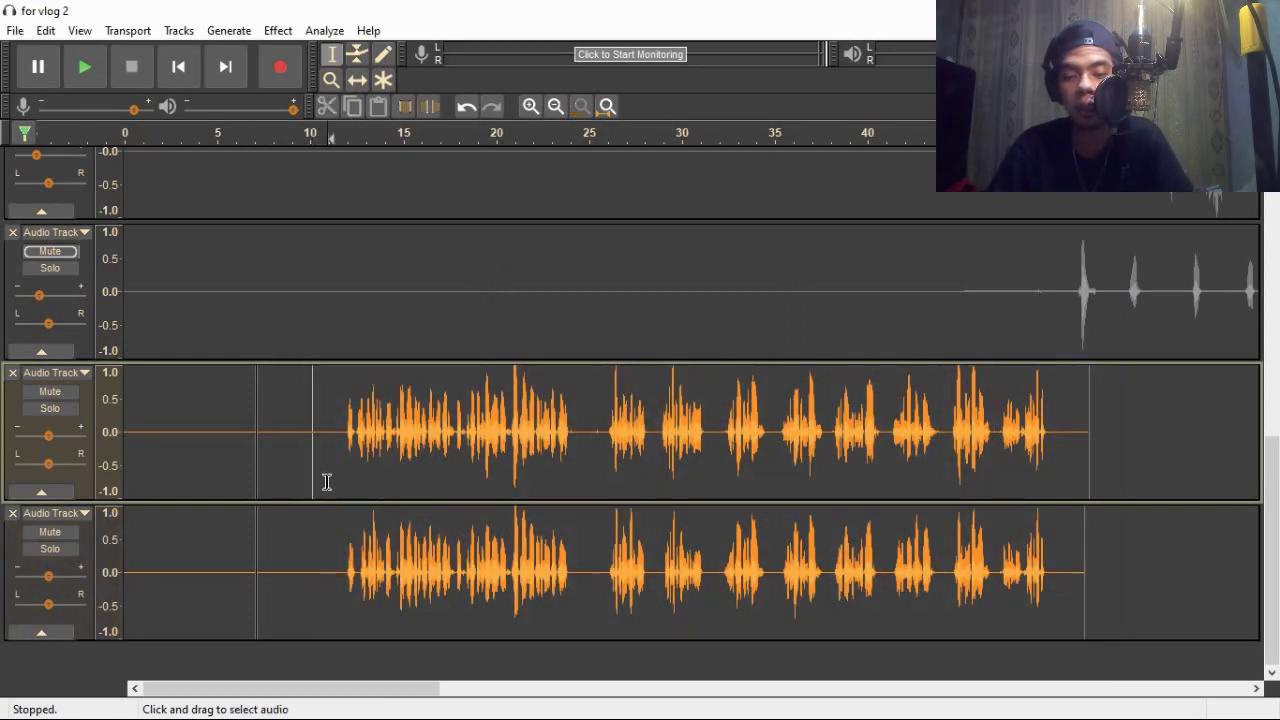
pyautogui.click(326, 482)
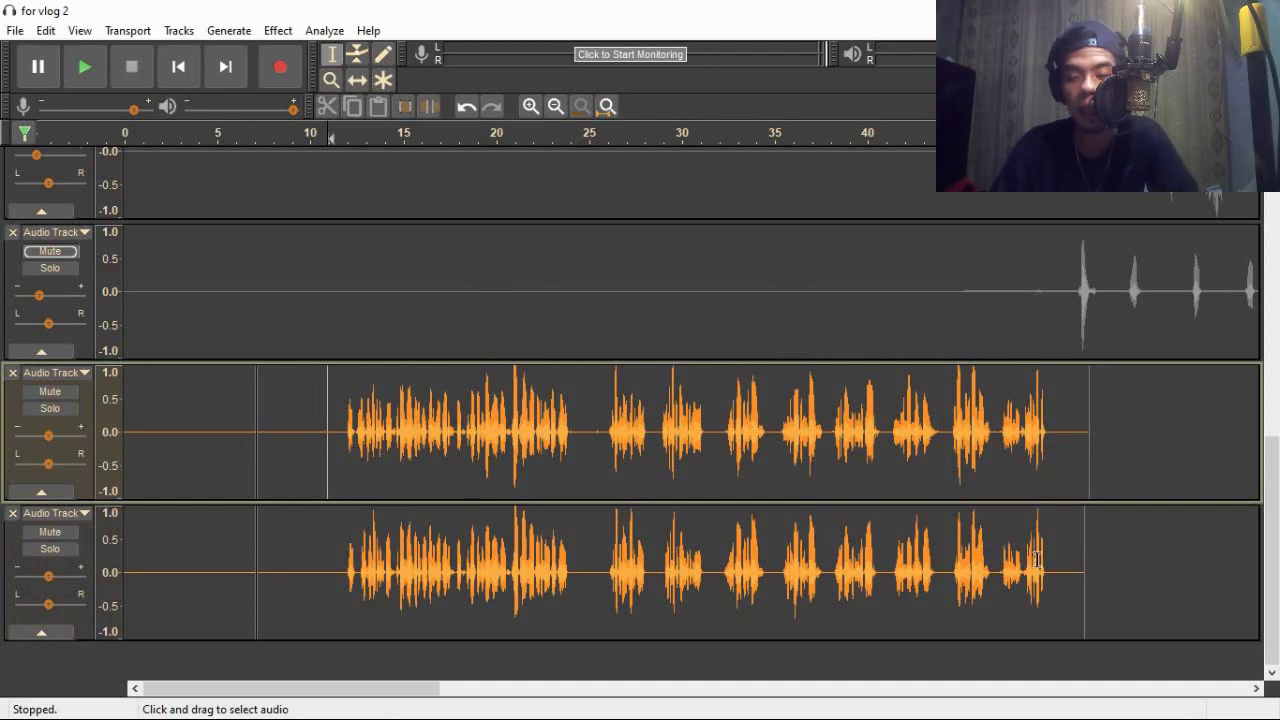
pyautogui.moveTo(1098, 520); pyautogui.dragTo(326, 440)
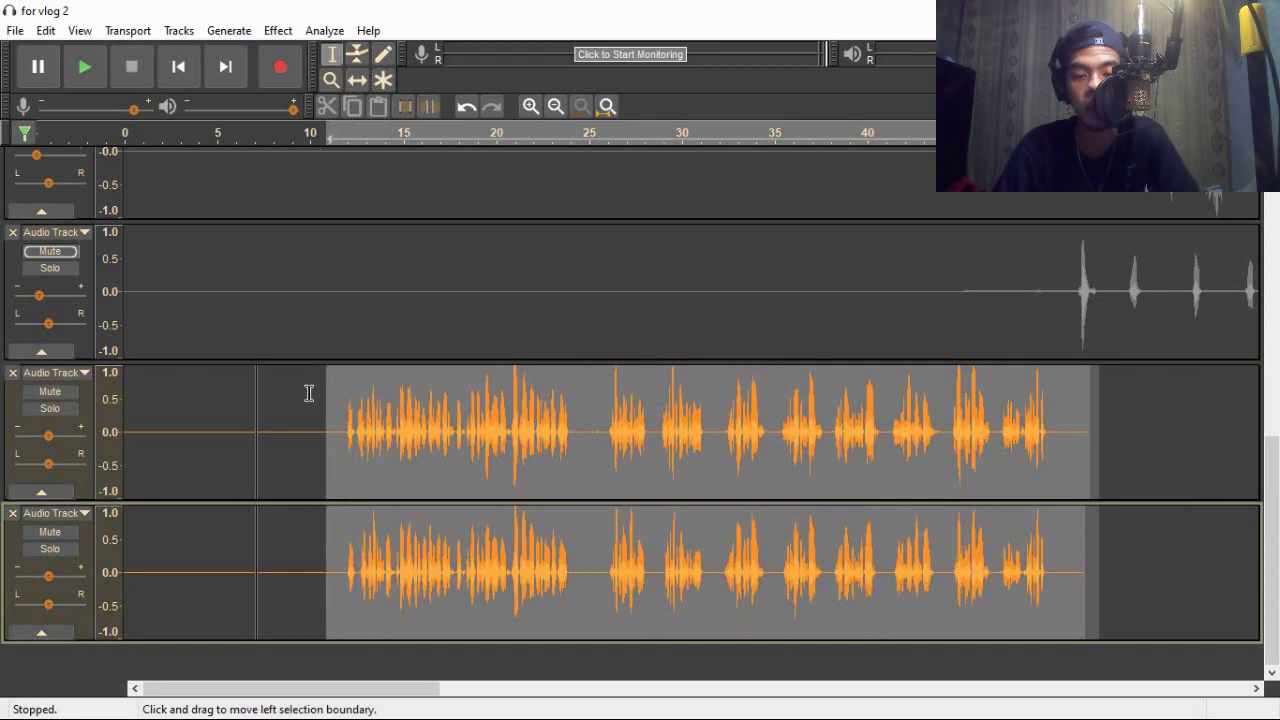
pyautogui.click(268, 35)
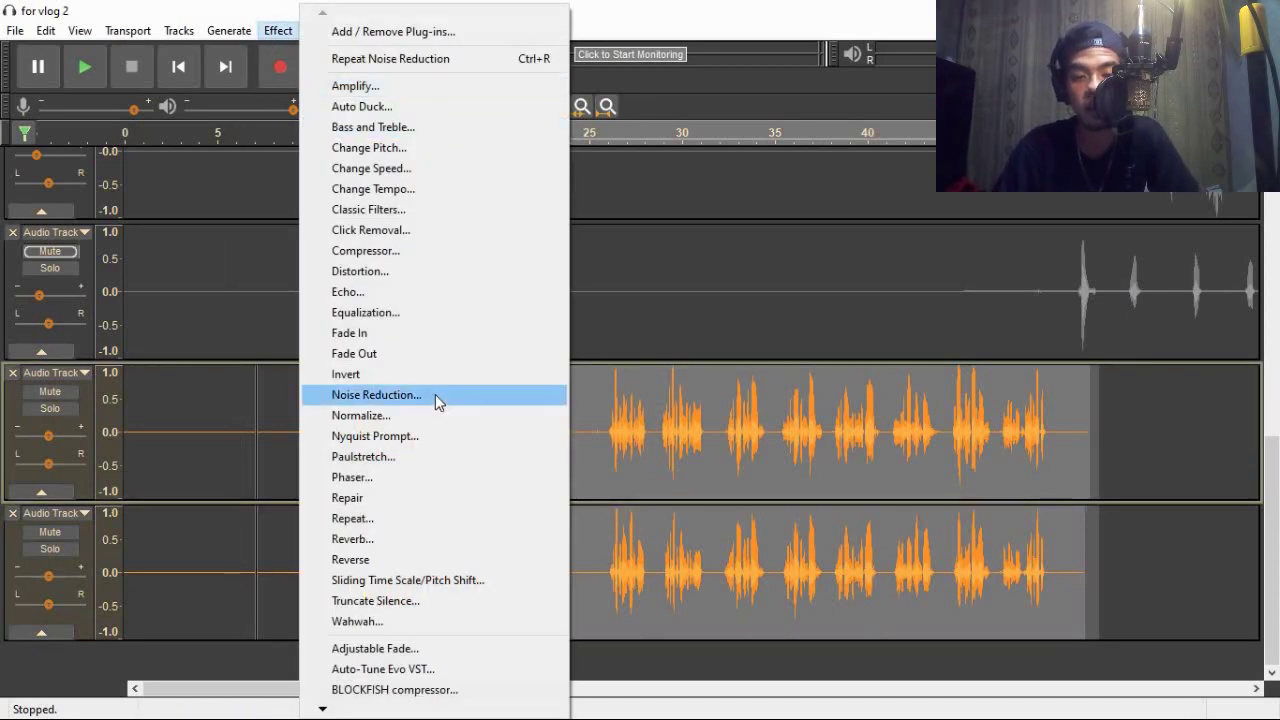
pyautogui.click(398, 258)
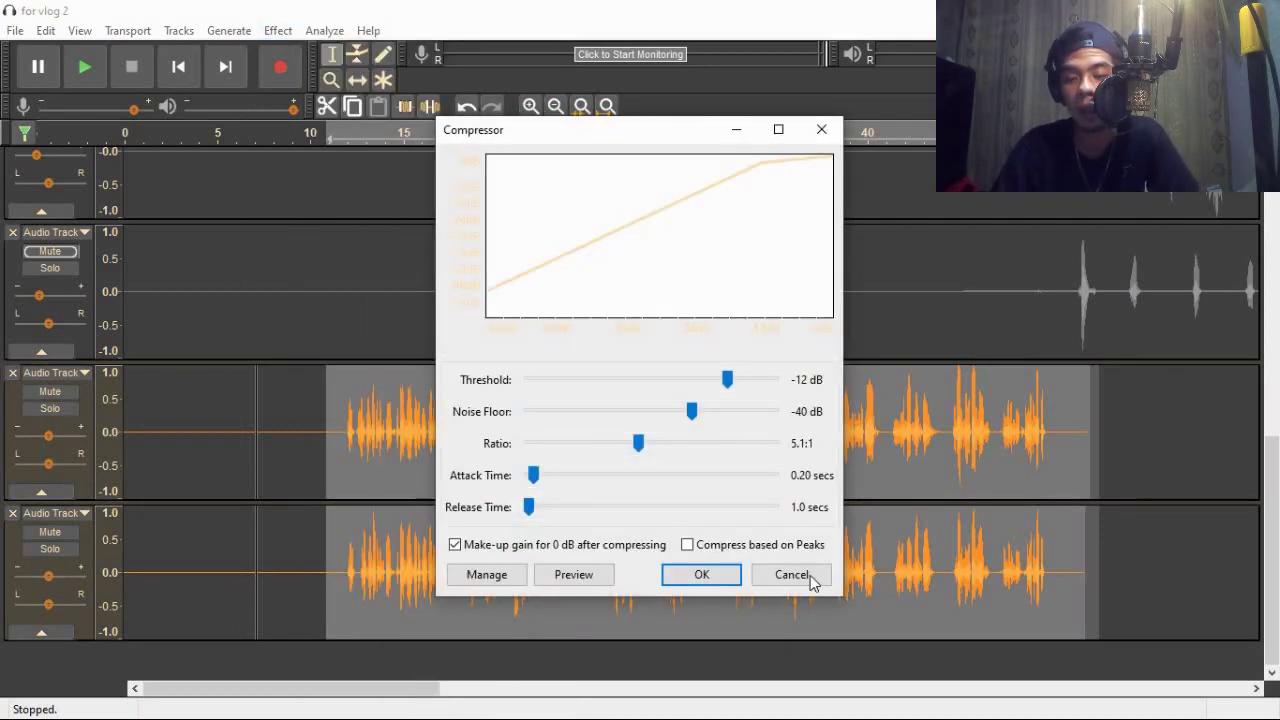
pyautogui.click(730, 574)
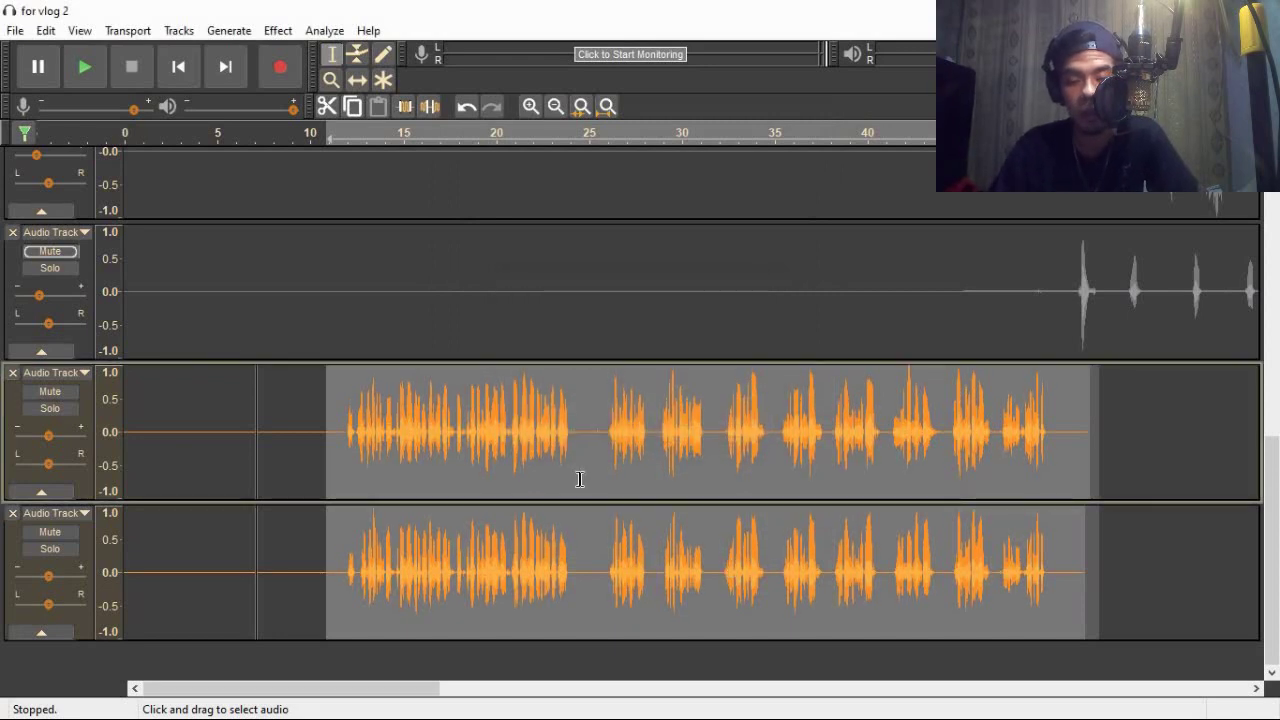
# Normalize the selected vocals to a maximum amplitude of -1.0 dB with DC offset removal
pyautogui.click(277, 31)
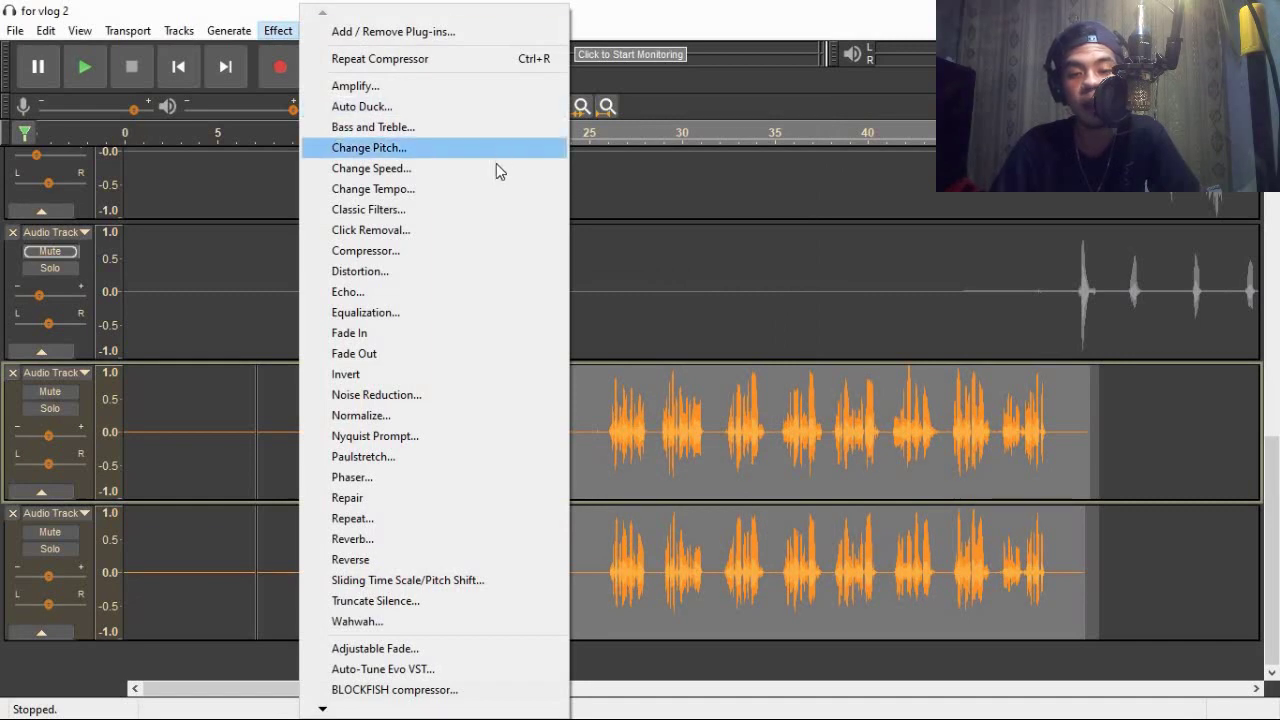
pyautogui.click(414, 416)
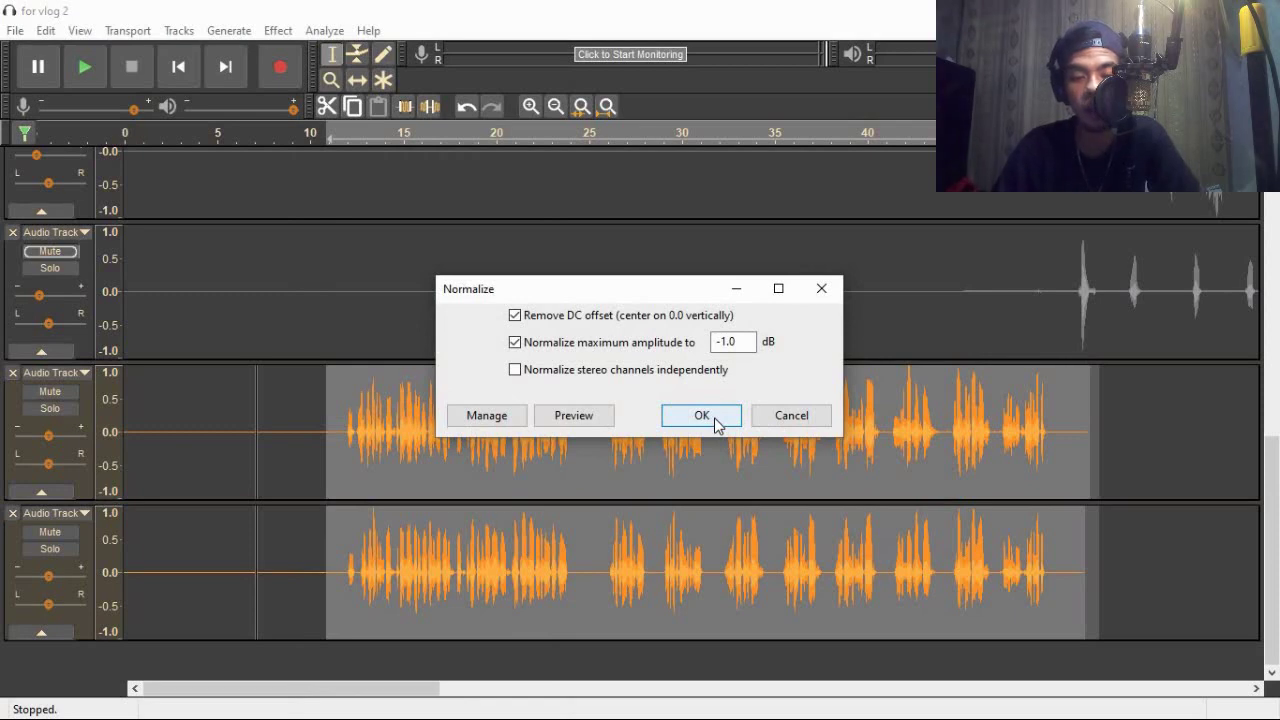
pyautogui.click(702, 416)
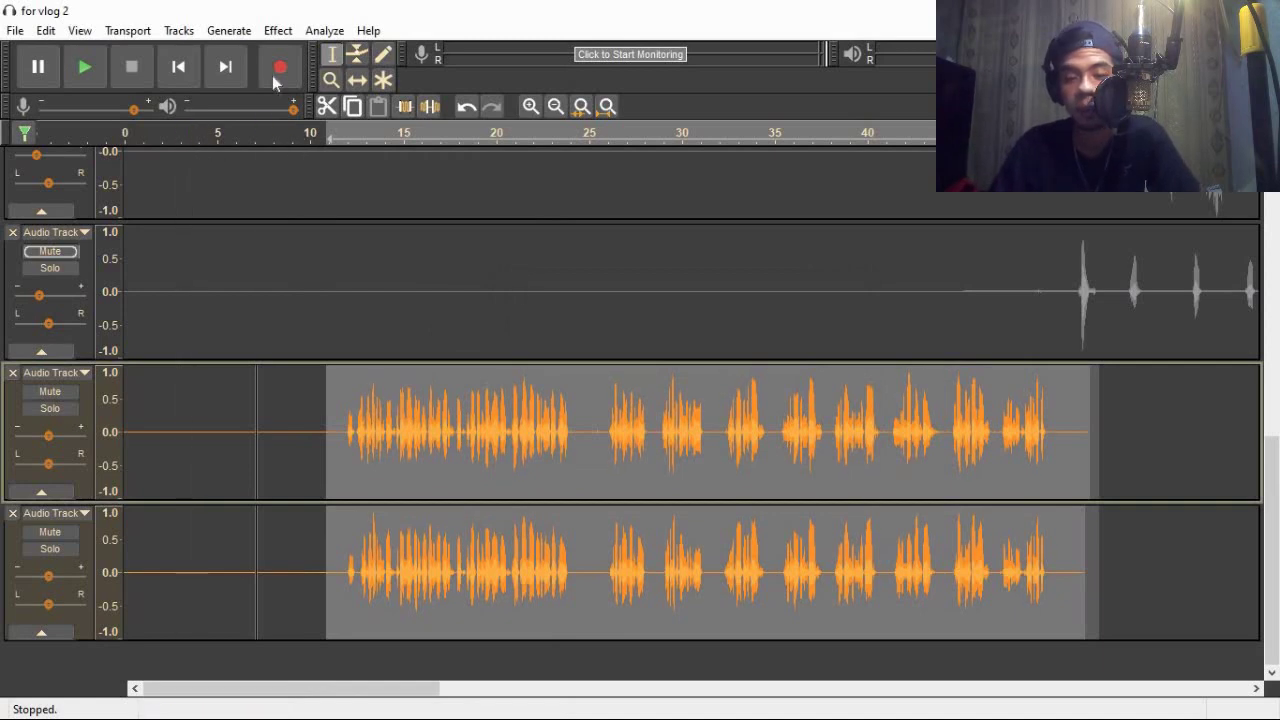
# Equalize the selected vocals with the Bass Boost curve, lowering its 100 Hz point to about 3 dB
pyautogui.click(277, 30)
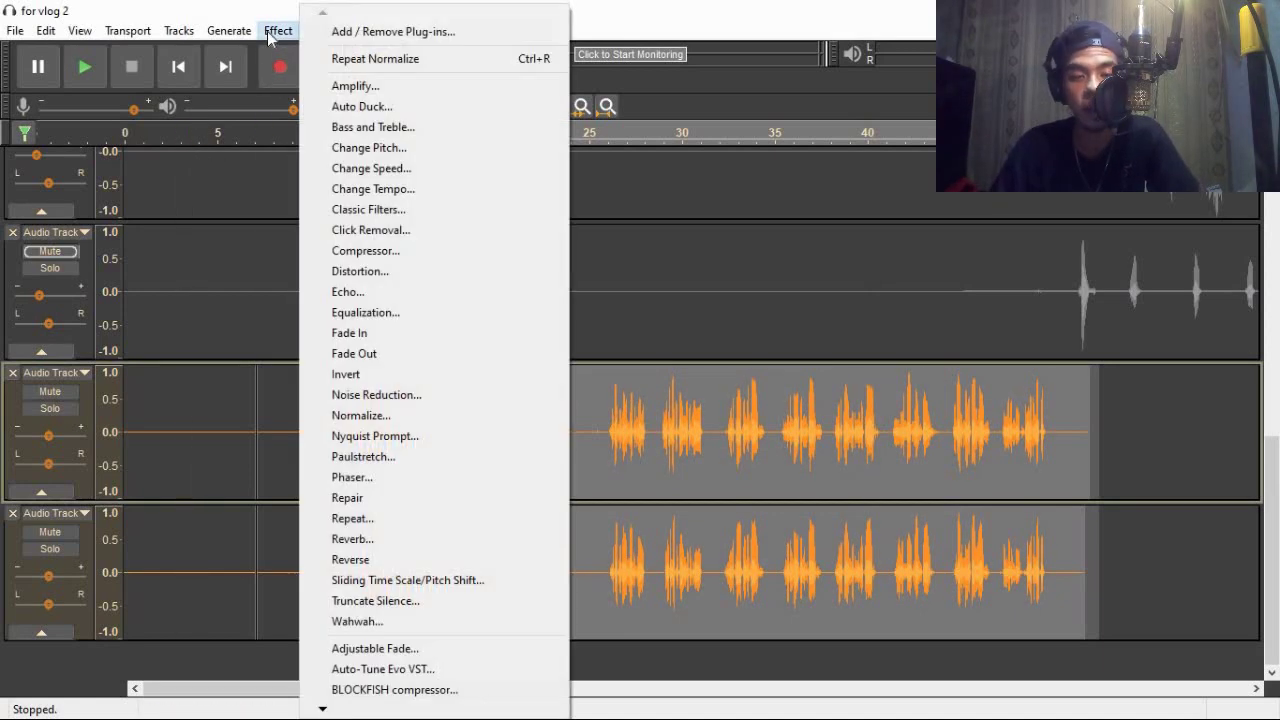
pyautogui.click(440, 317)
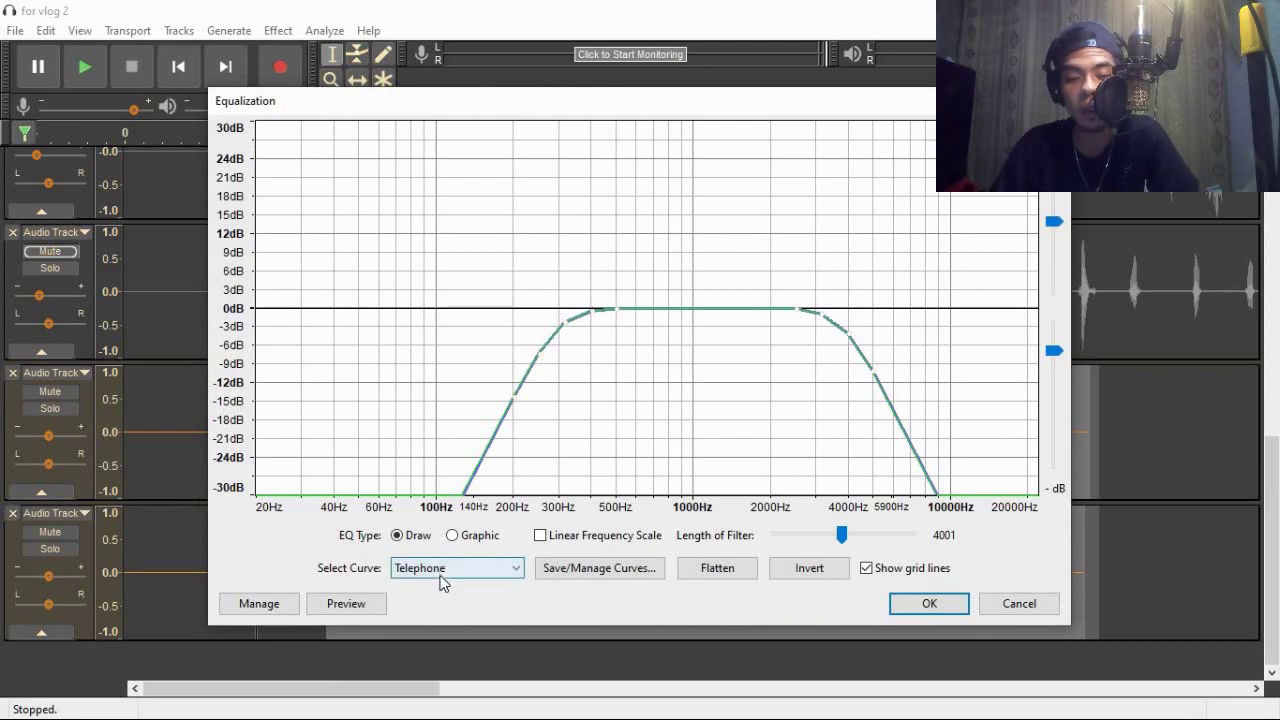
pyautogui.click(443, 575)
pyautogui.click(437, 440)
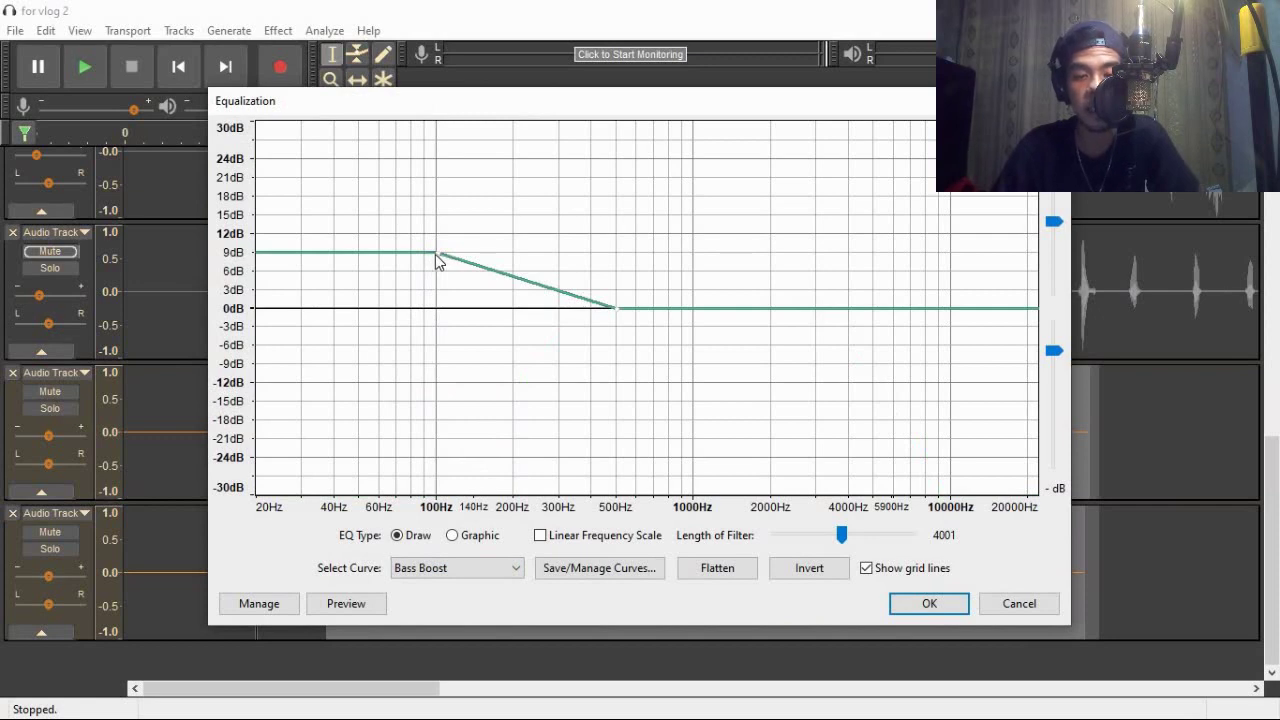
pyautogui.moveTo(435, 254); pyautogui.dragTo(438, 297)
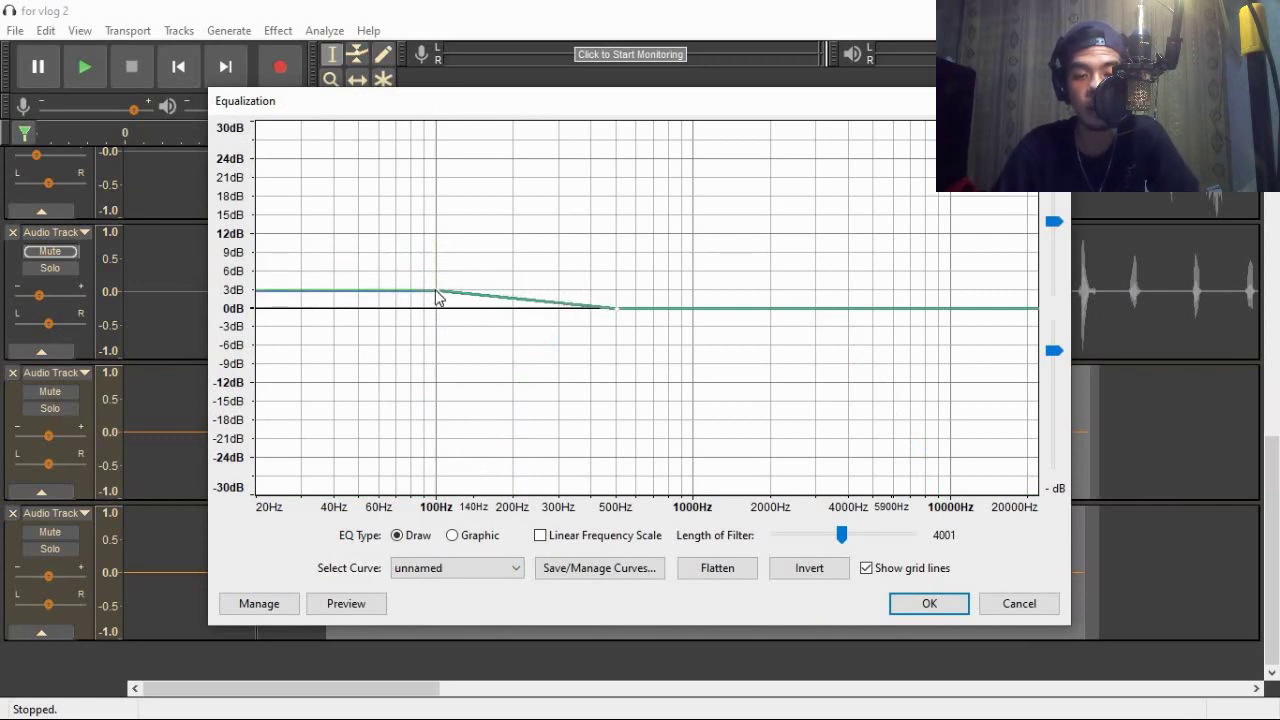
pyautogui.click(929, 604)
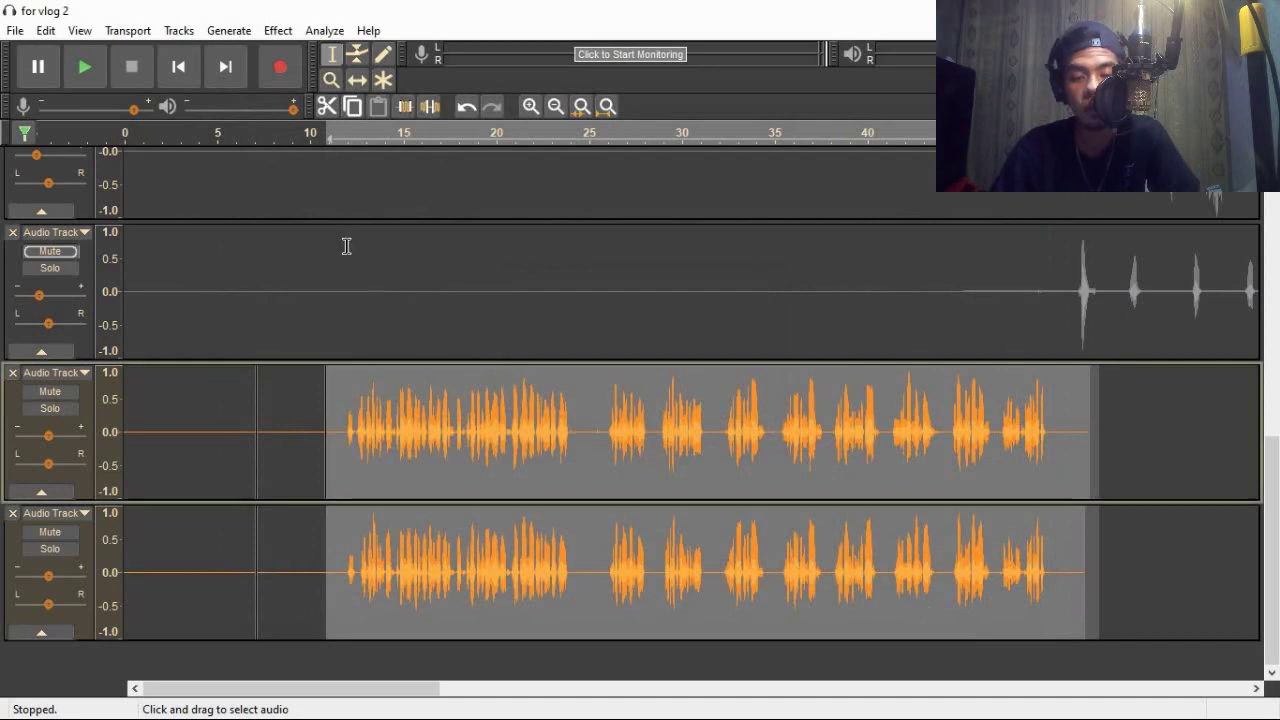
# Equalize the selected vocals with the Treble Boost curve, lowering its 5000 Hz point to about 3 dB
pyautogui.click(278, 30)
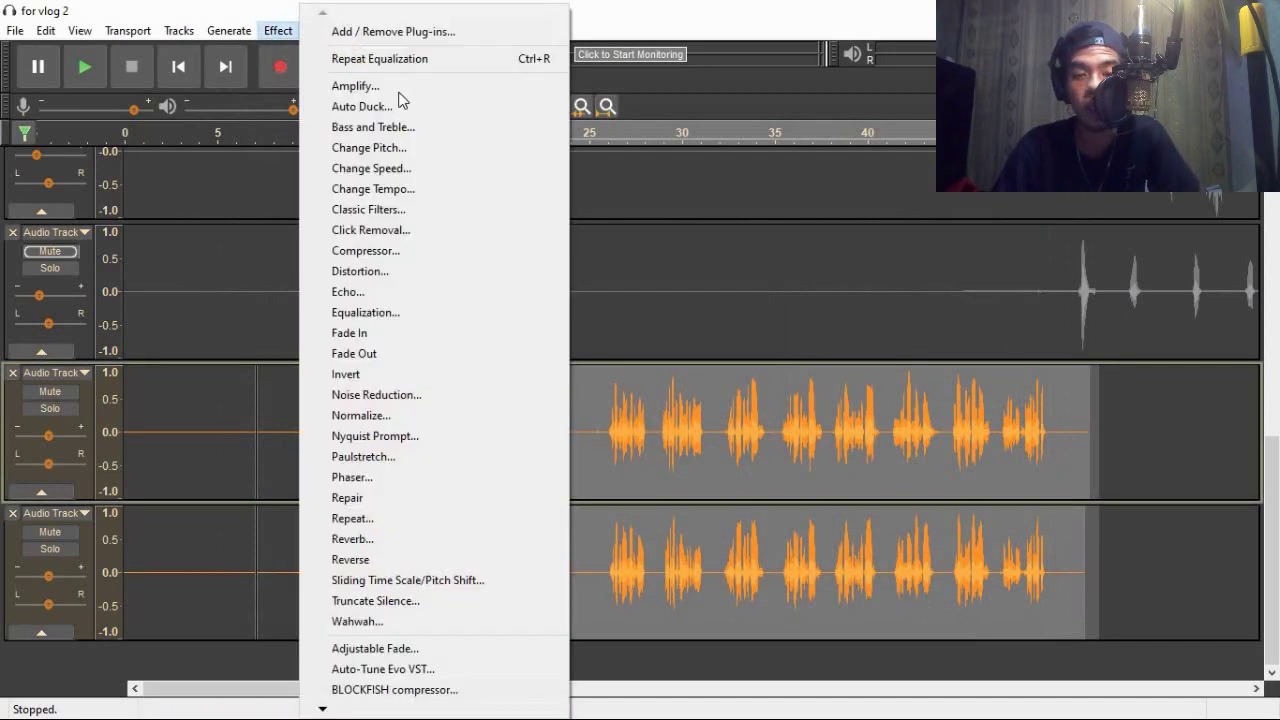
pyautogui.click(441, 318)
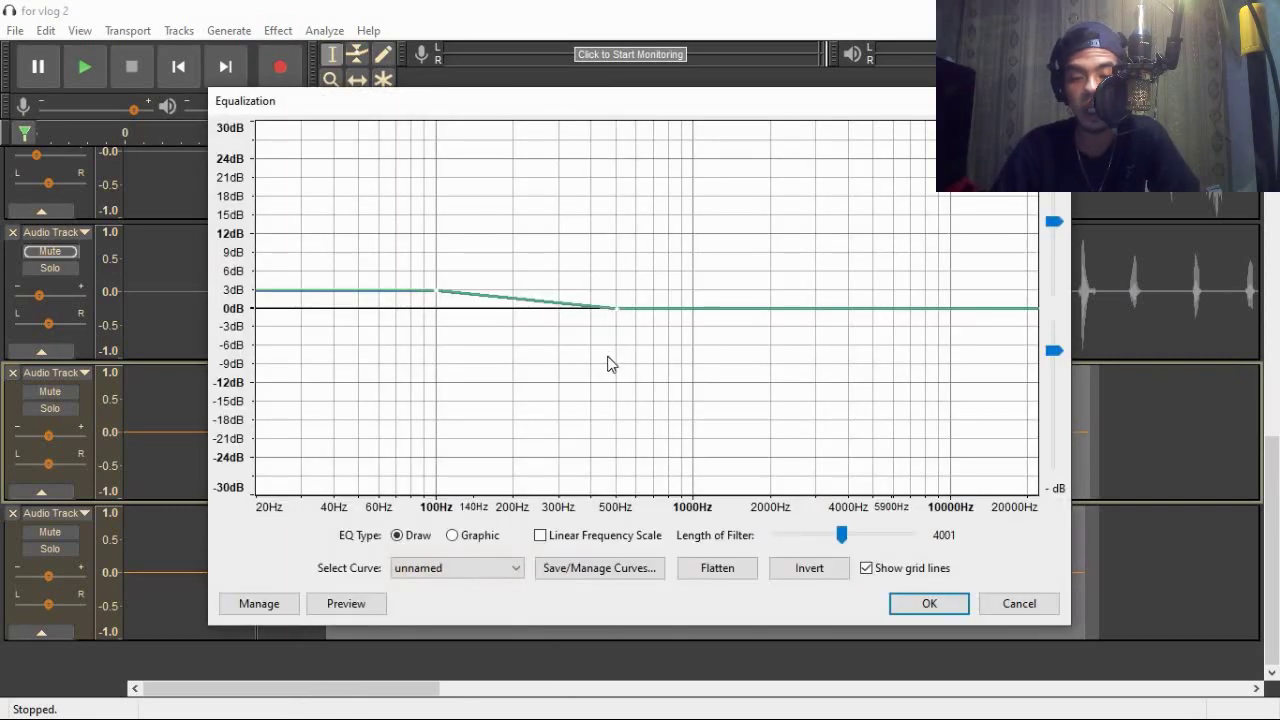
pyautogui.click(505, 568)
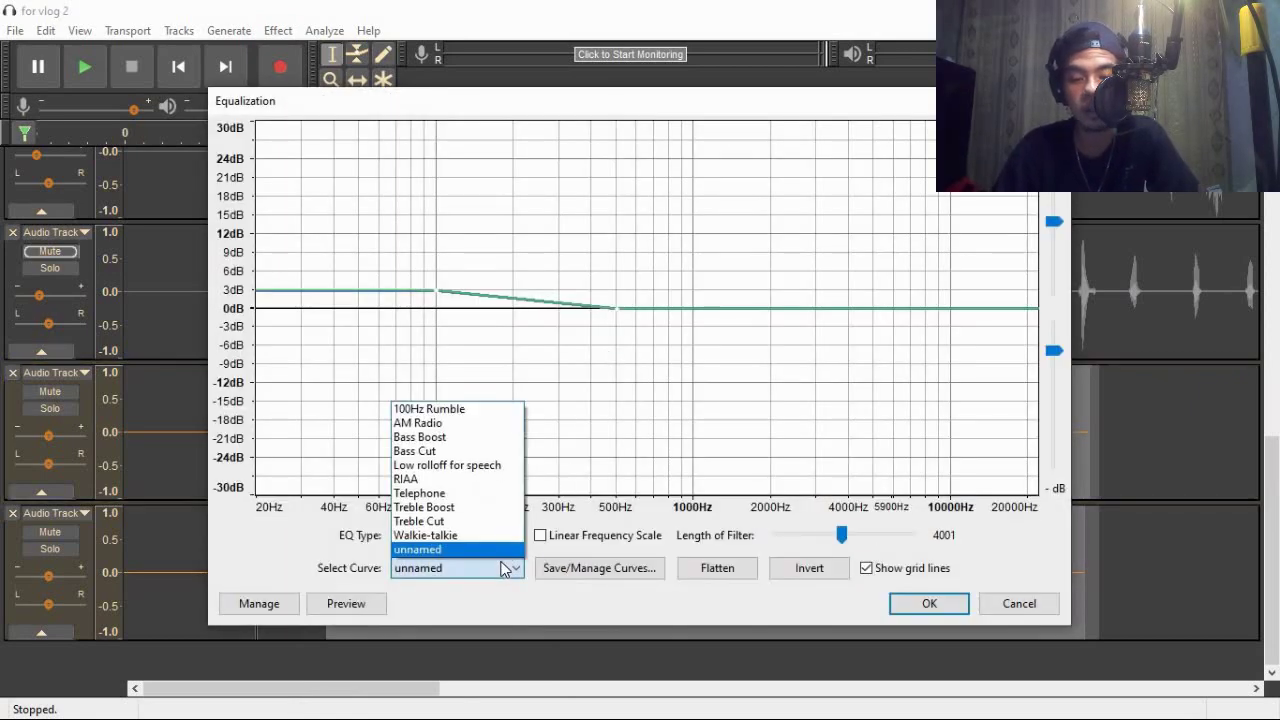
pyautogui.click(457, 508)
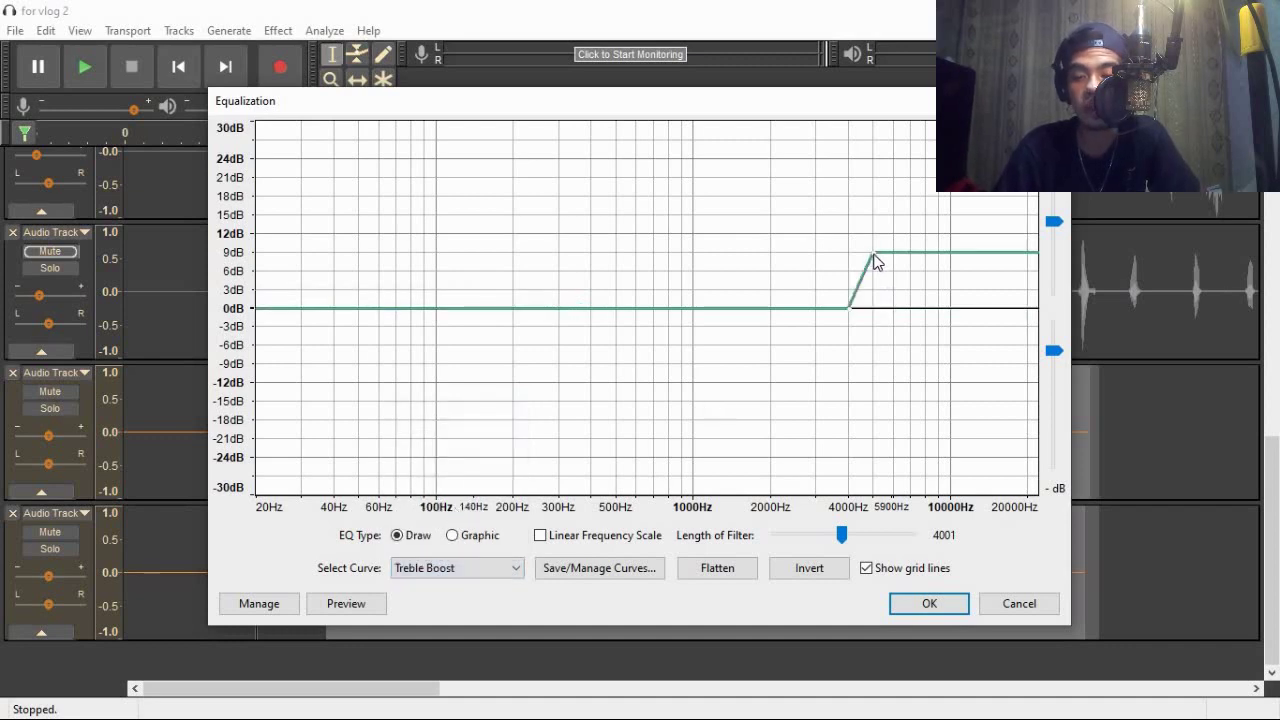
pyautogui.moveTo(874, 260); pyautogui.dragTo(876, 296)
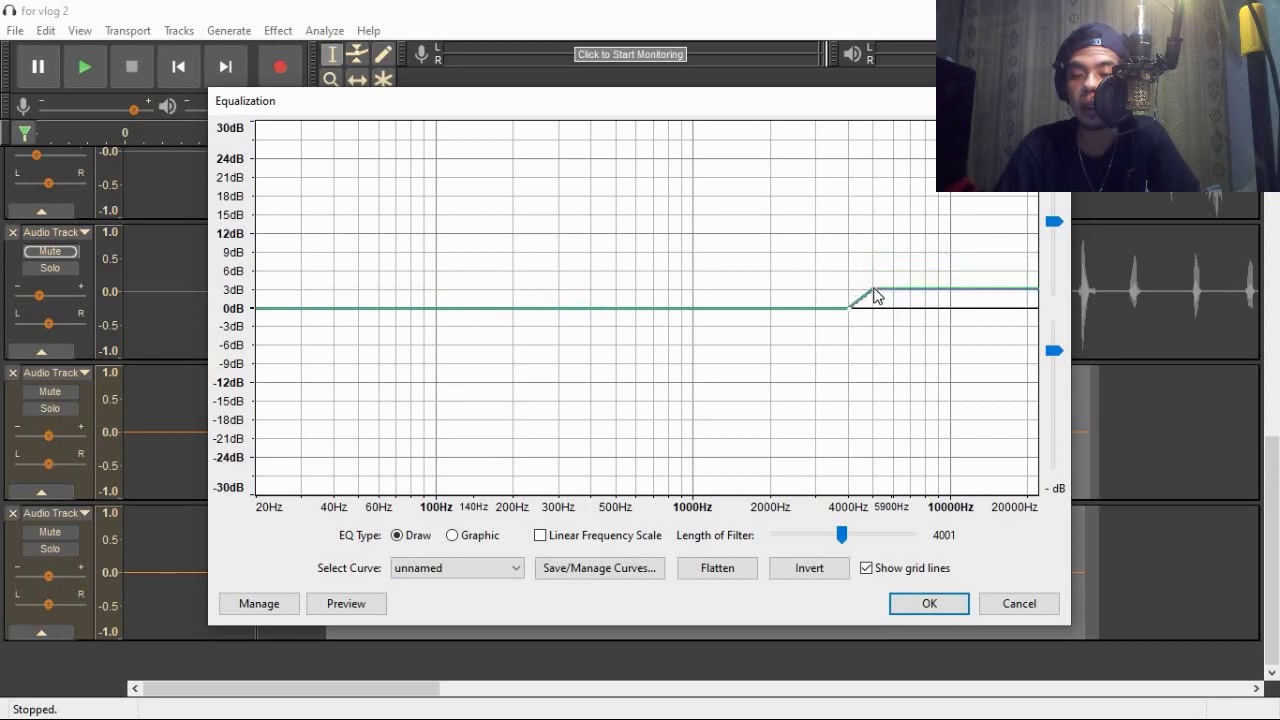
pyautogui.click(925, 605)
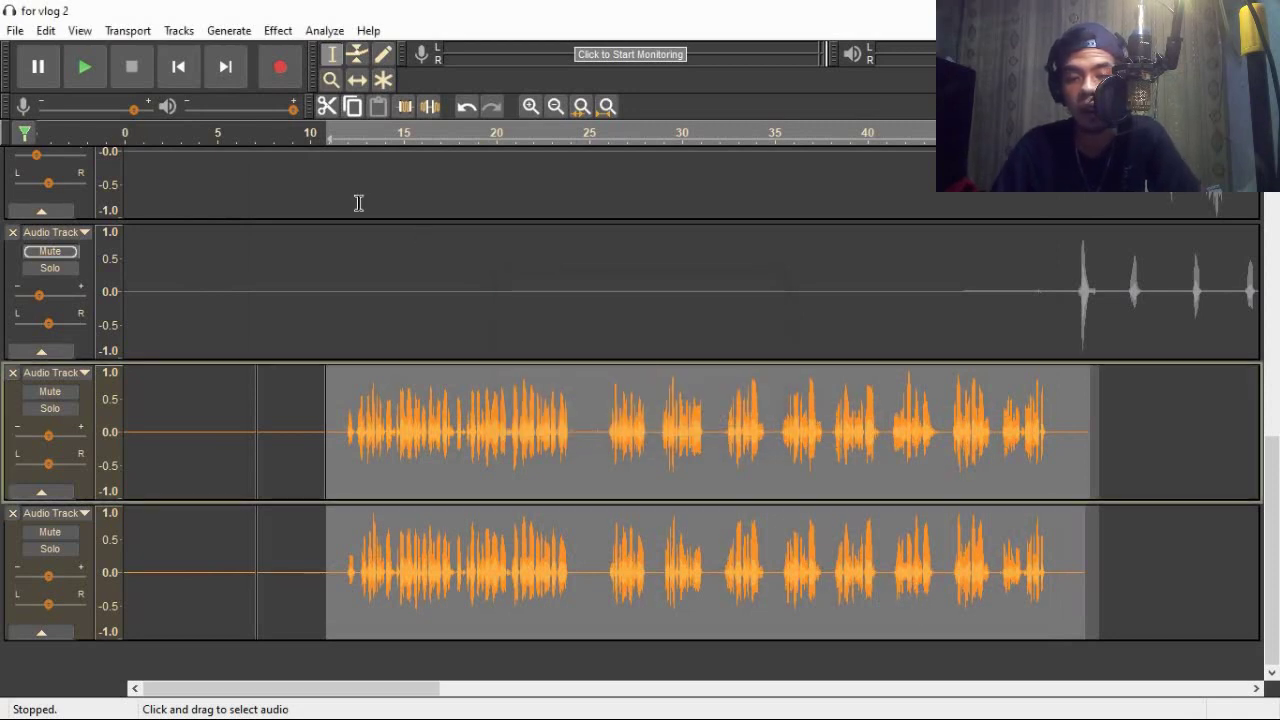
# Normalize the equalized vocals again to a maximum amplitude of -1.0 dB with DC offset removal
pyautogui.click(275, 31)
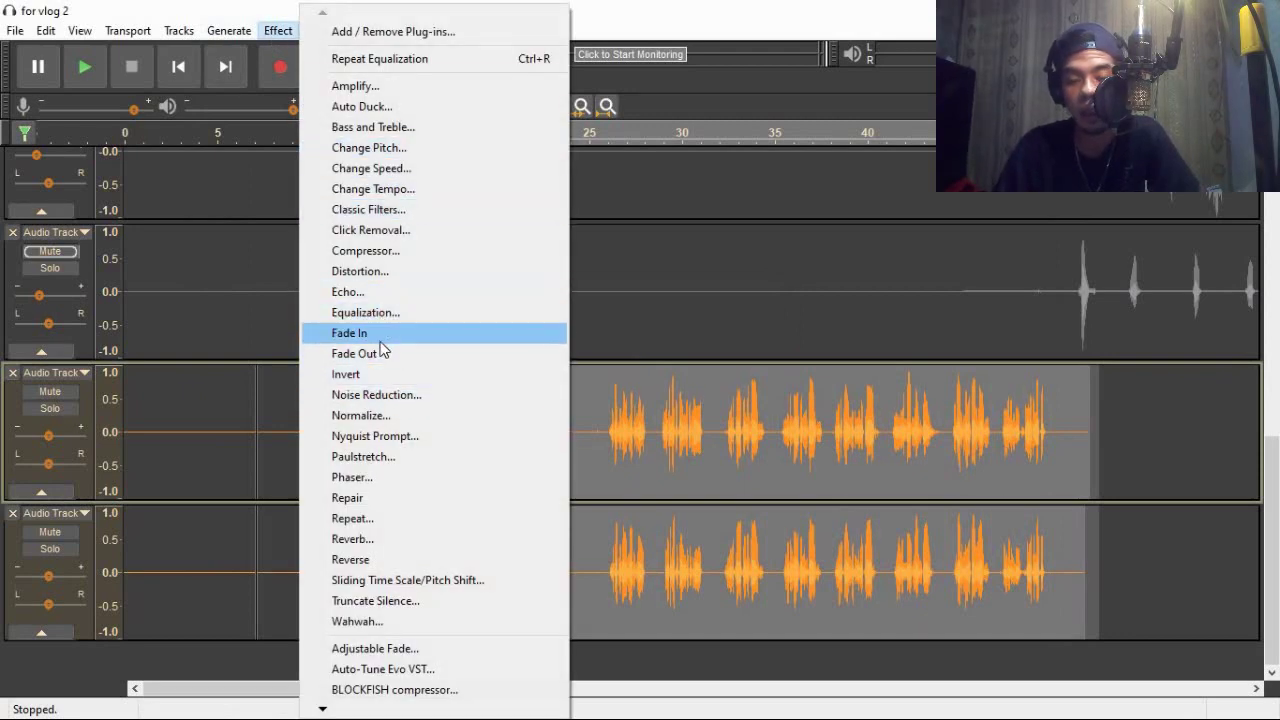
pyautogui.click(372, 415)
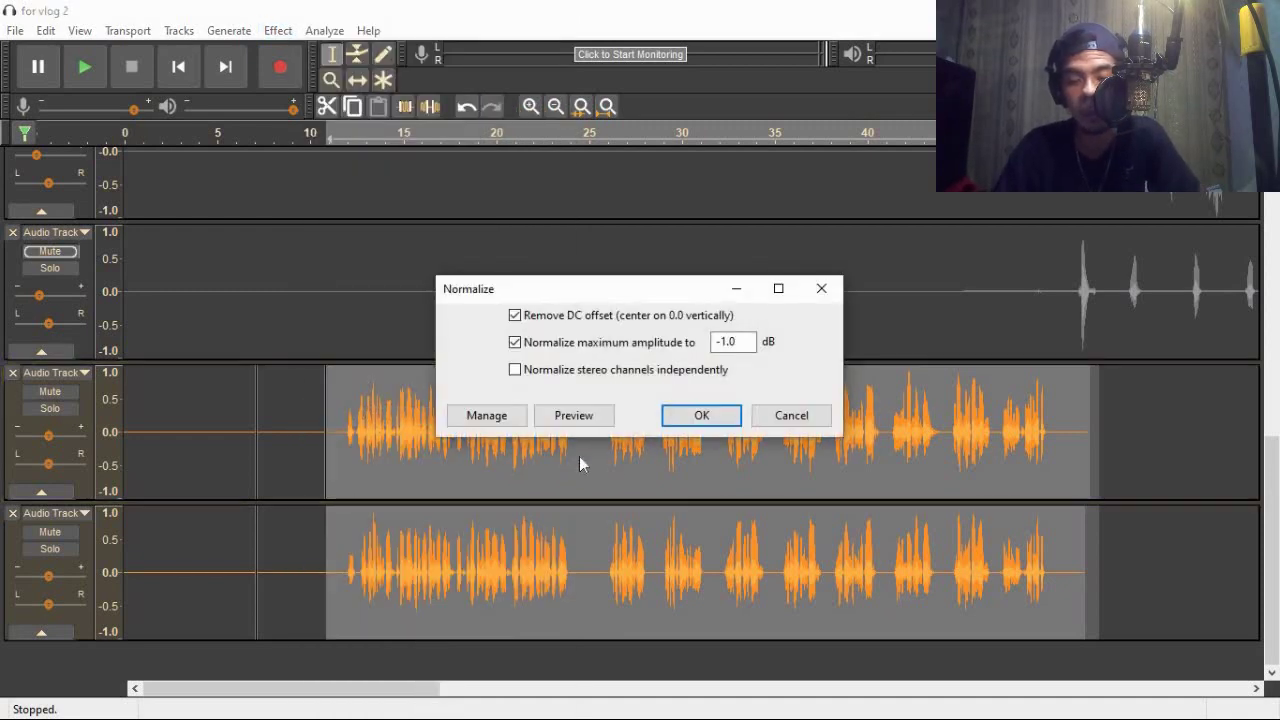
pyautogui.click(686, 418)
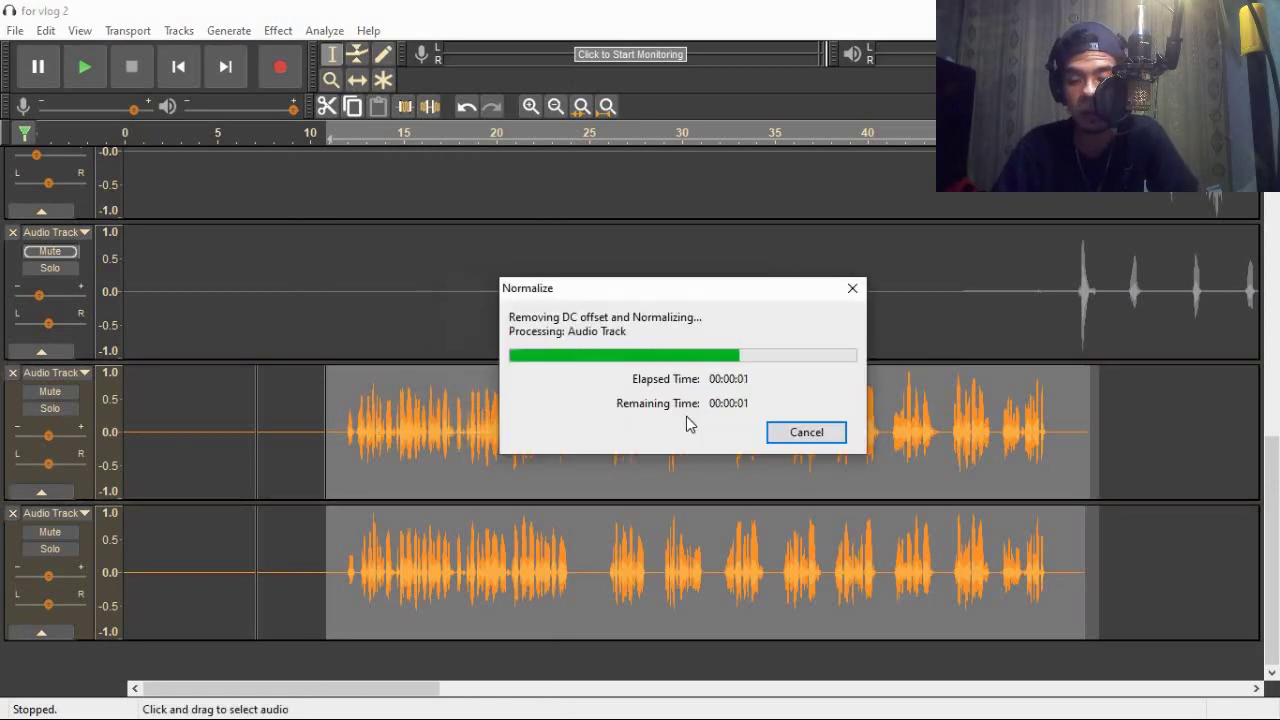
# Play back a few seconds of the equalized and normalized vocals from about 11 seconds
pyautogui.click(566, 415)
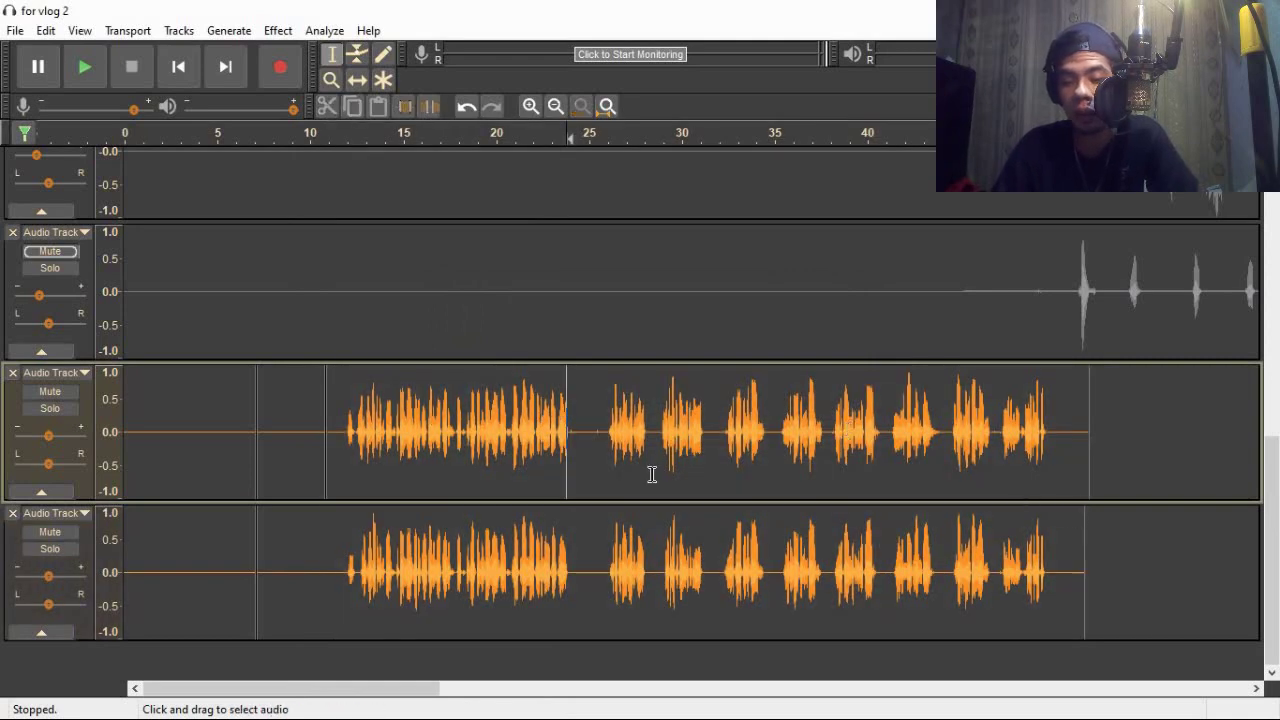
pyautogui.click(330, 416)
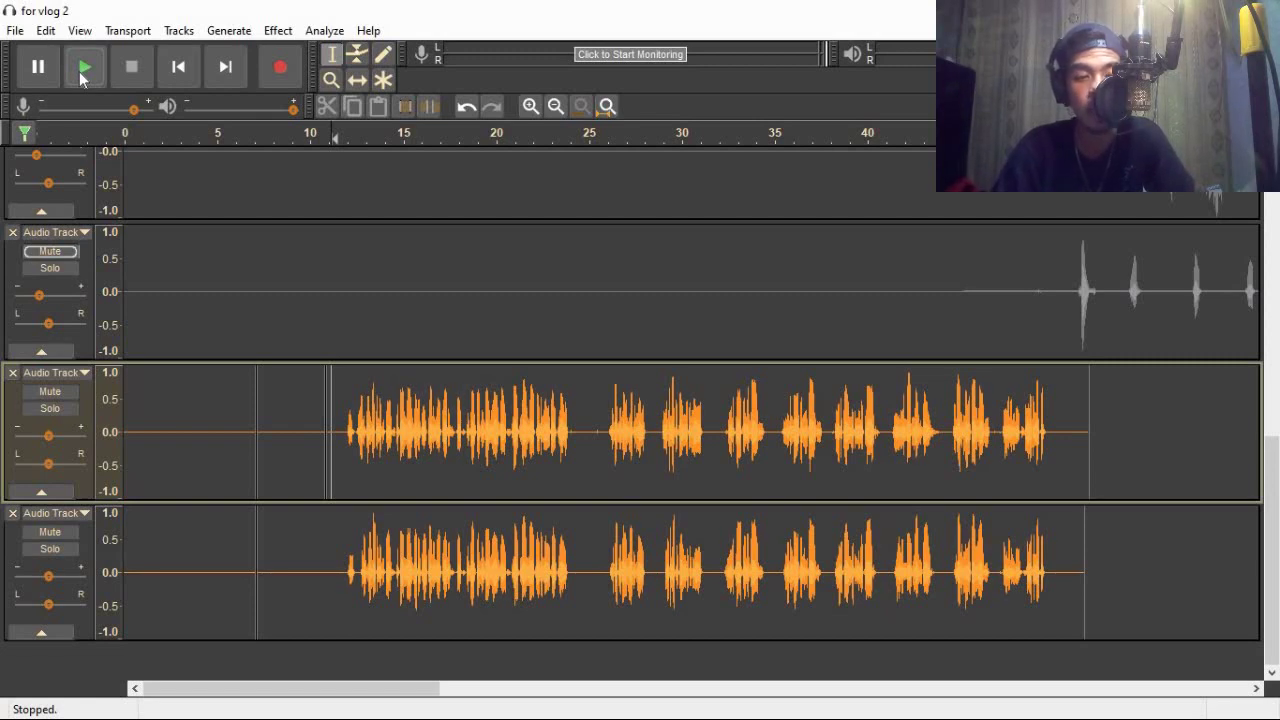
pyautogui.click(79, 71)
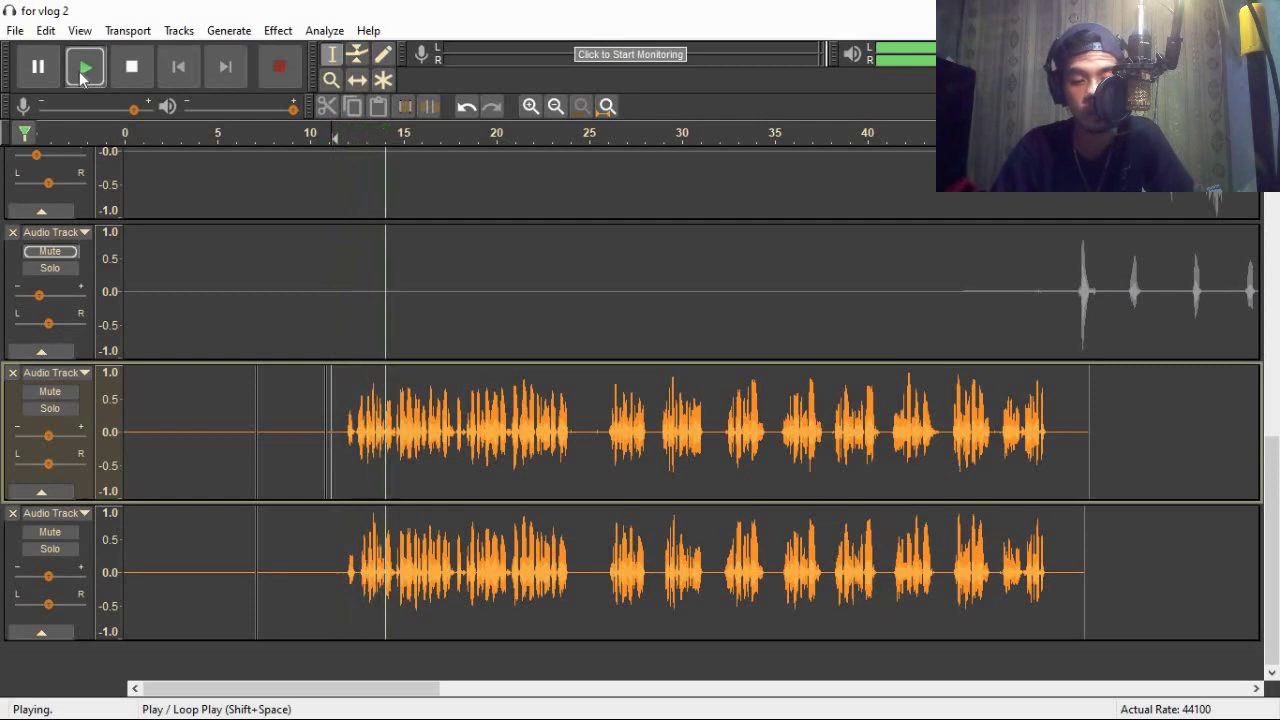
pyautogui.click(125, 72)
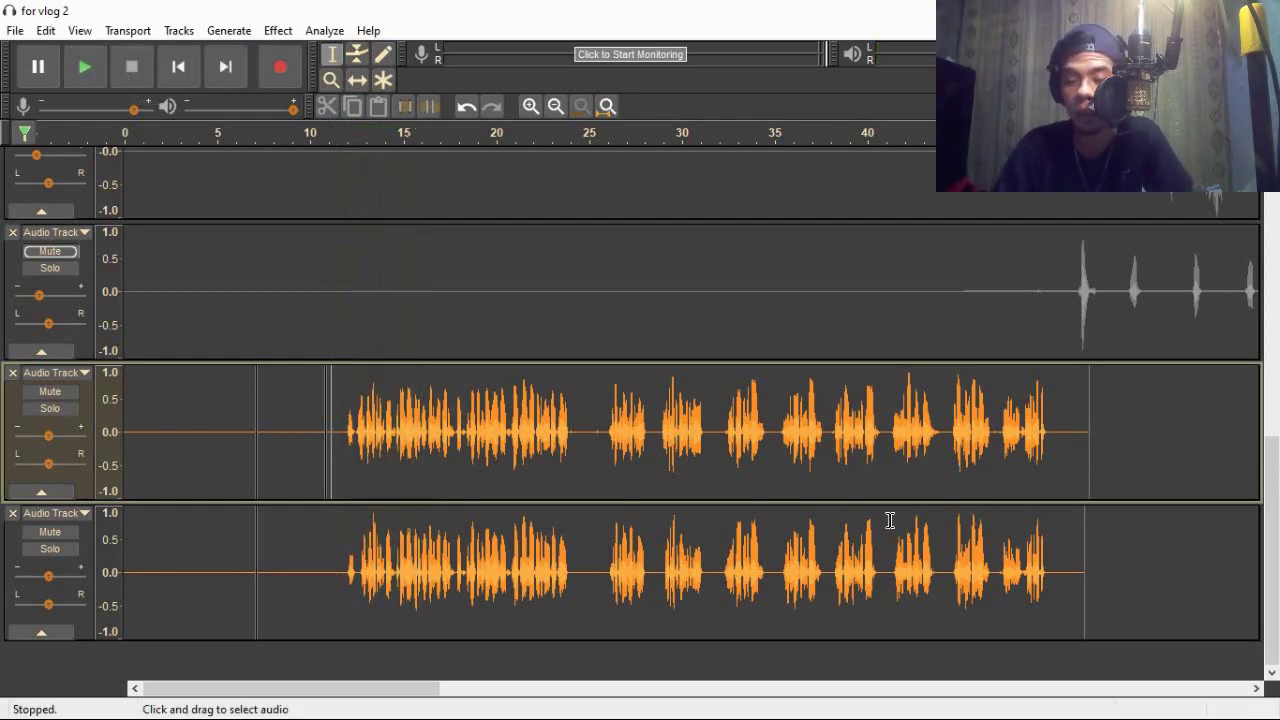
# Select both vocal tracks from about 12 to 50 seconds and set the GSnap pitch correction to the D Major scale
pyautogui.moveTo(1063, 530); pyautogui.dragTo(357, 480)
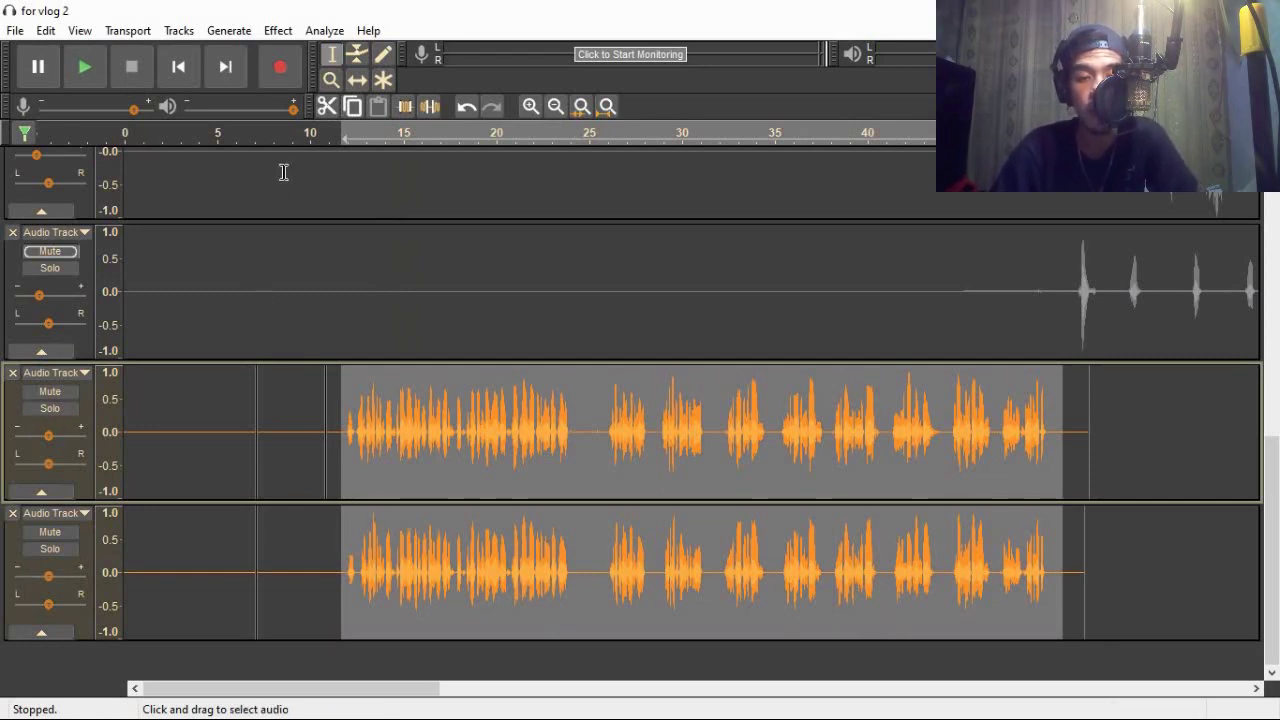
pyautogui.click(277, 33)
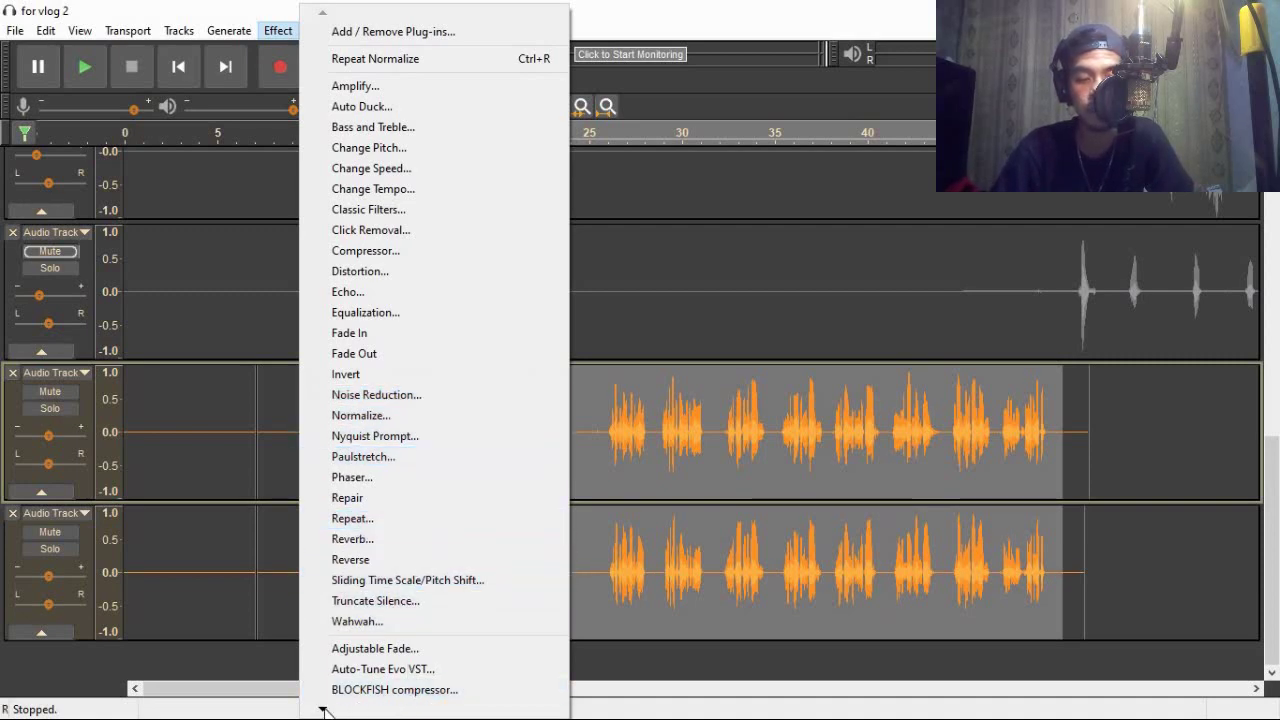
pyautogui.moveTo(322, 710)
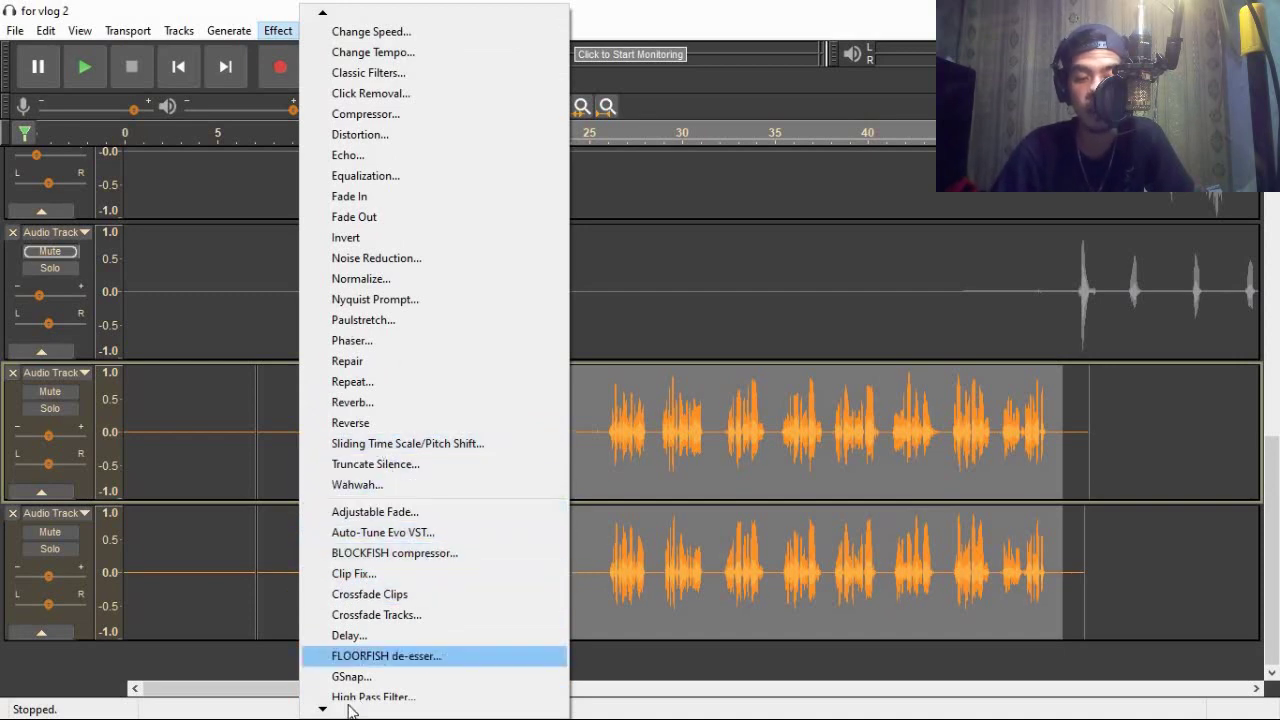
pyautogui.scroll(-2, 365, 650)
pyautogui.scroll(-1, 360, 615)
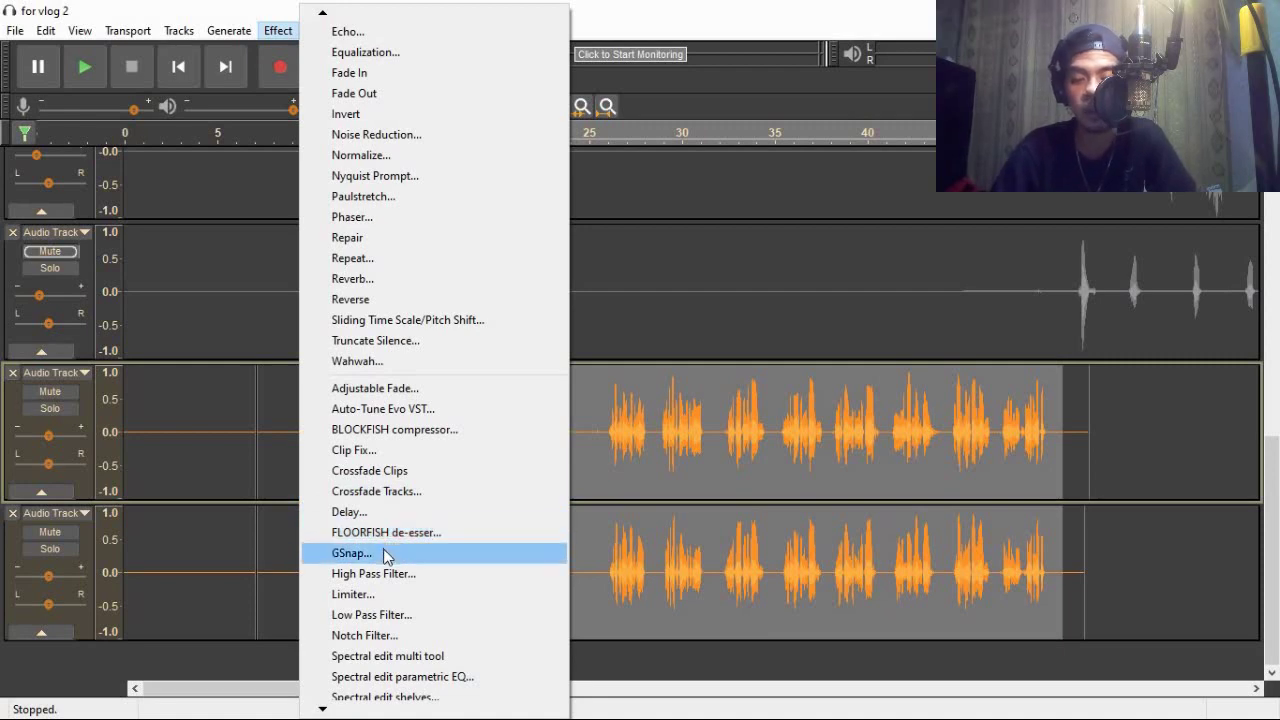
pyautogui.click(386, 556)
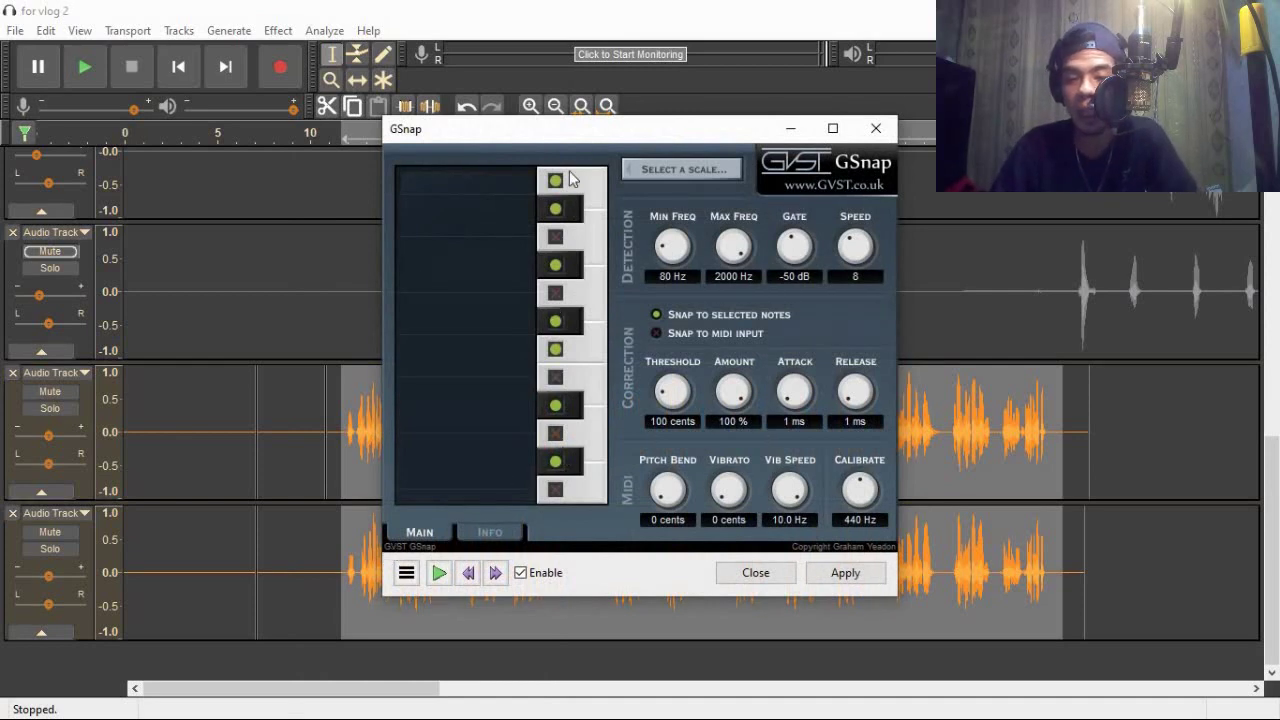
pyautogui.moveTo(560, 132); pyautogui.dragTo(234, 17)
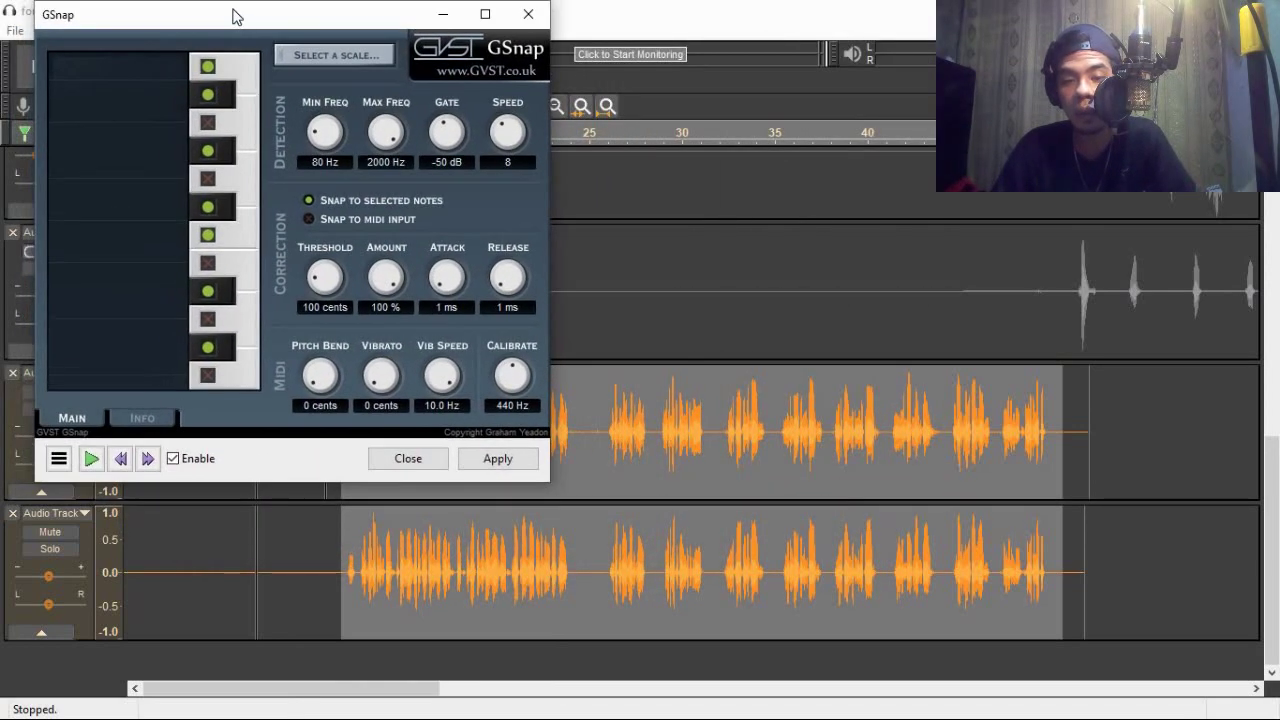
pyautogui.click(337, 57)
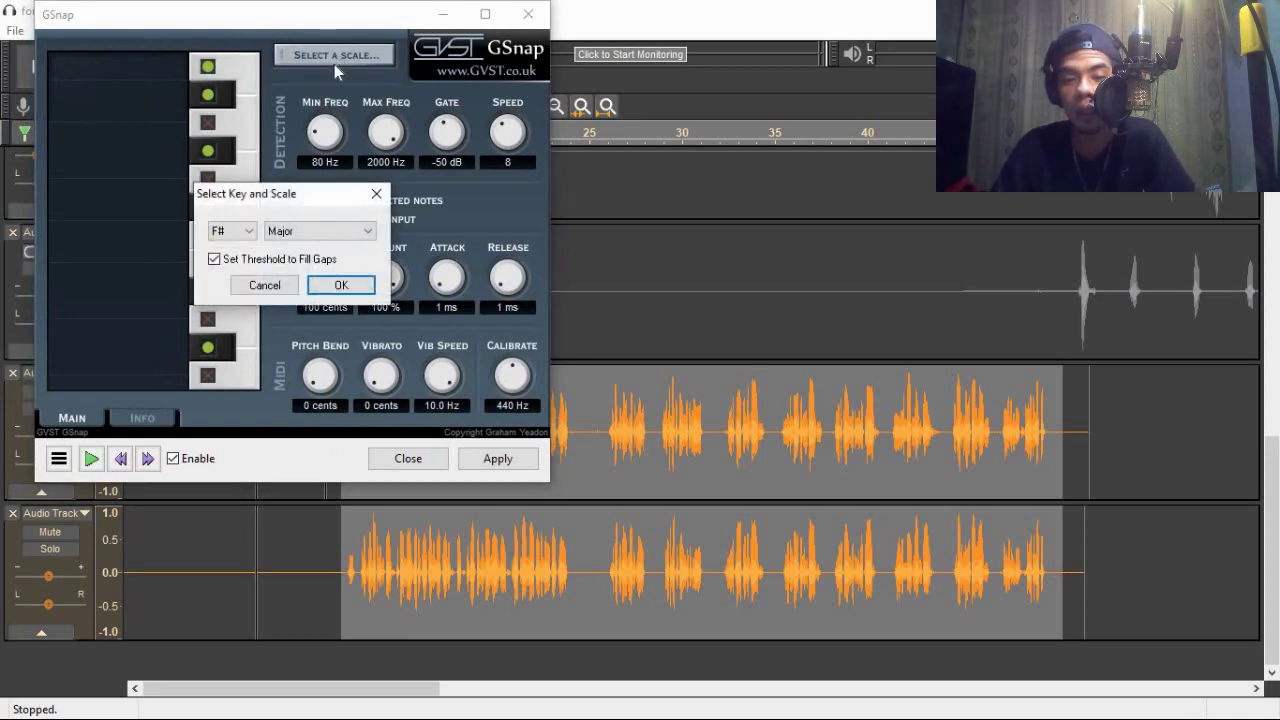
pyautogui.click(246, 233)
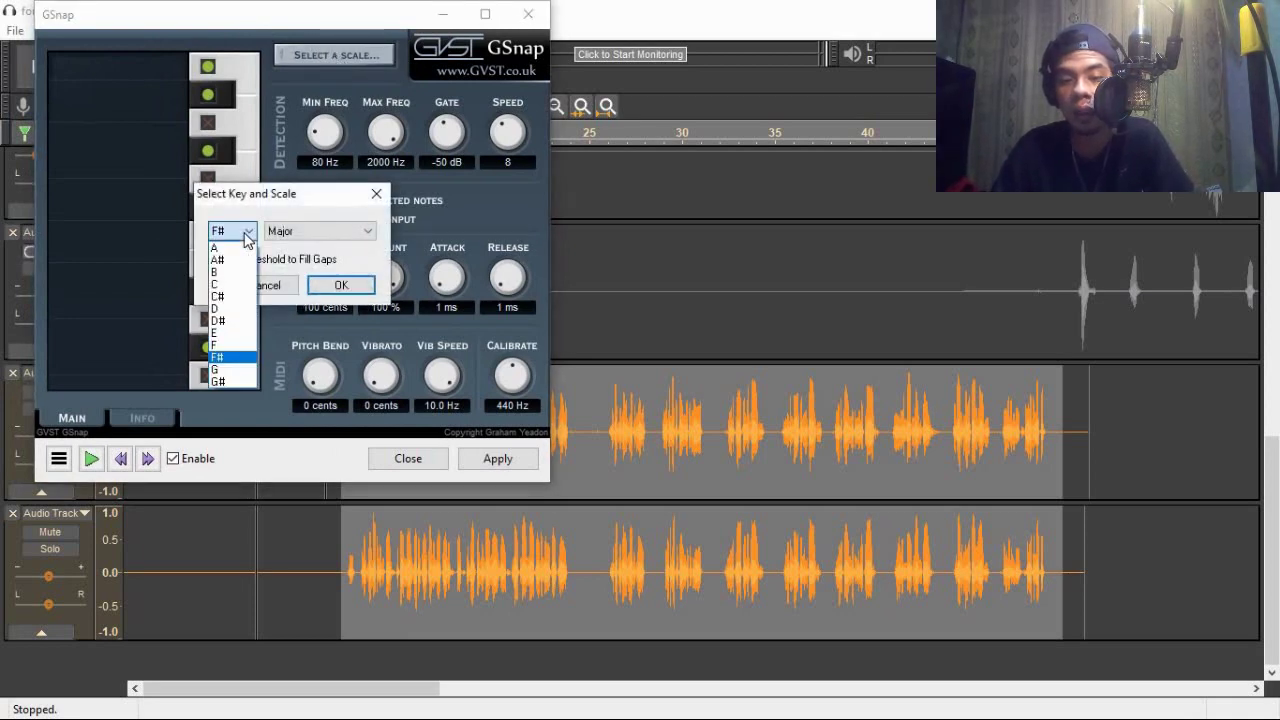
pyautogui.click(241, 313)
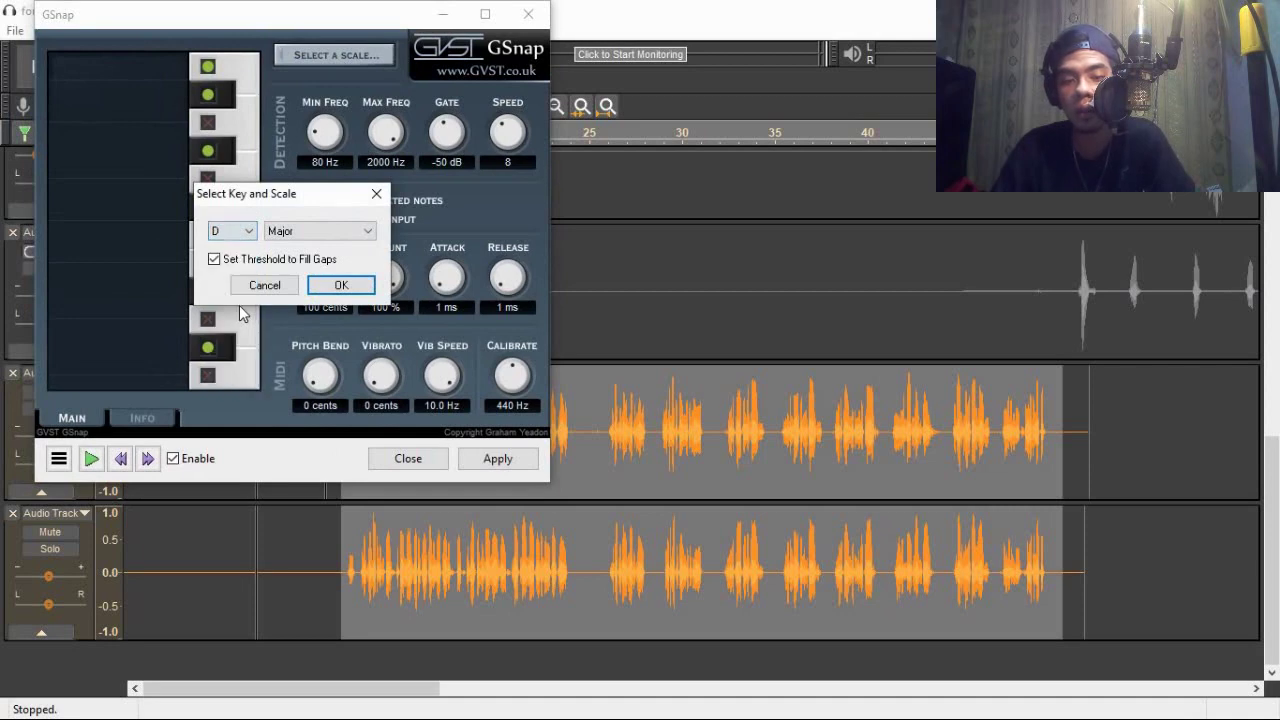
pyautogui.click(341, 286)
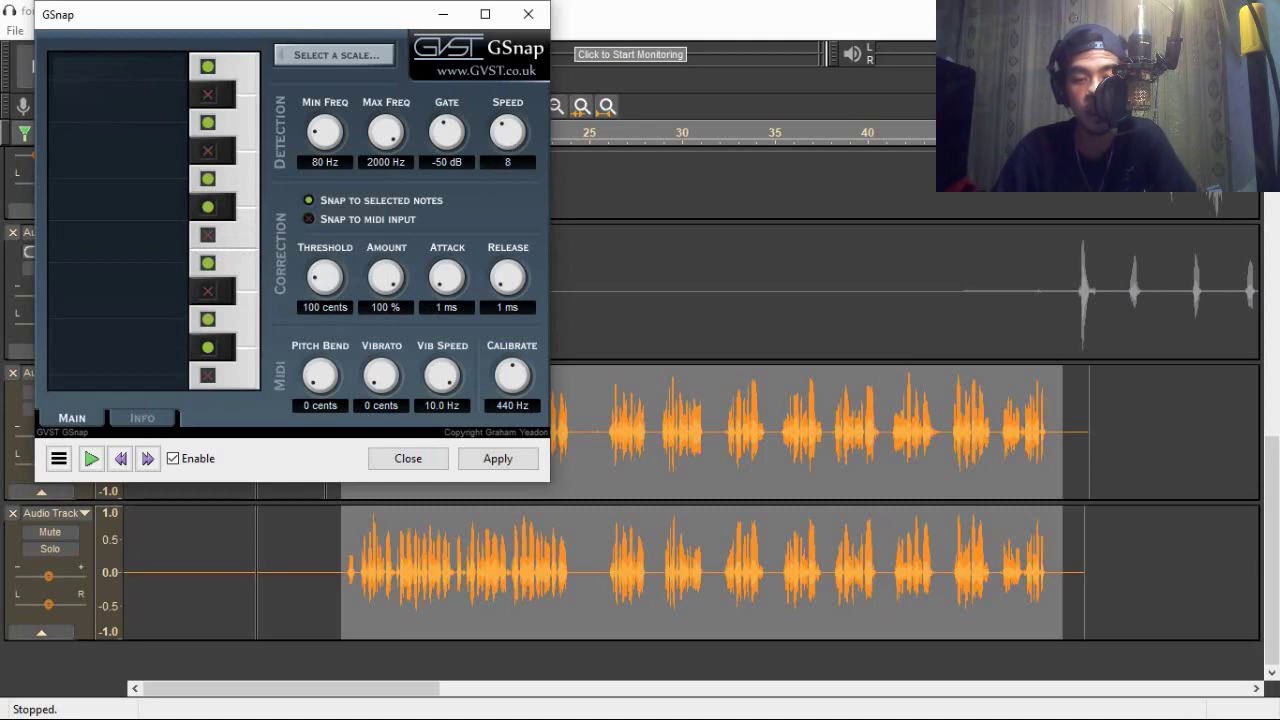
# Set the GSnap correction amount to 75 %, preview the vocals, apply the effect and close it
pyautogui.click(402, 308)
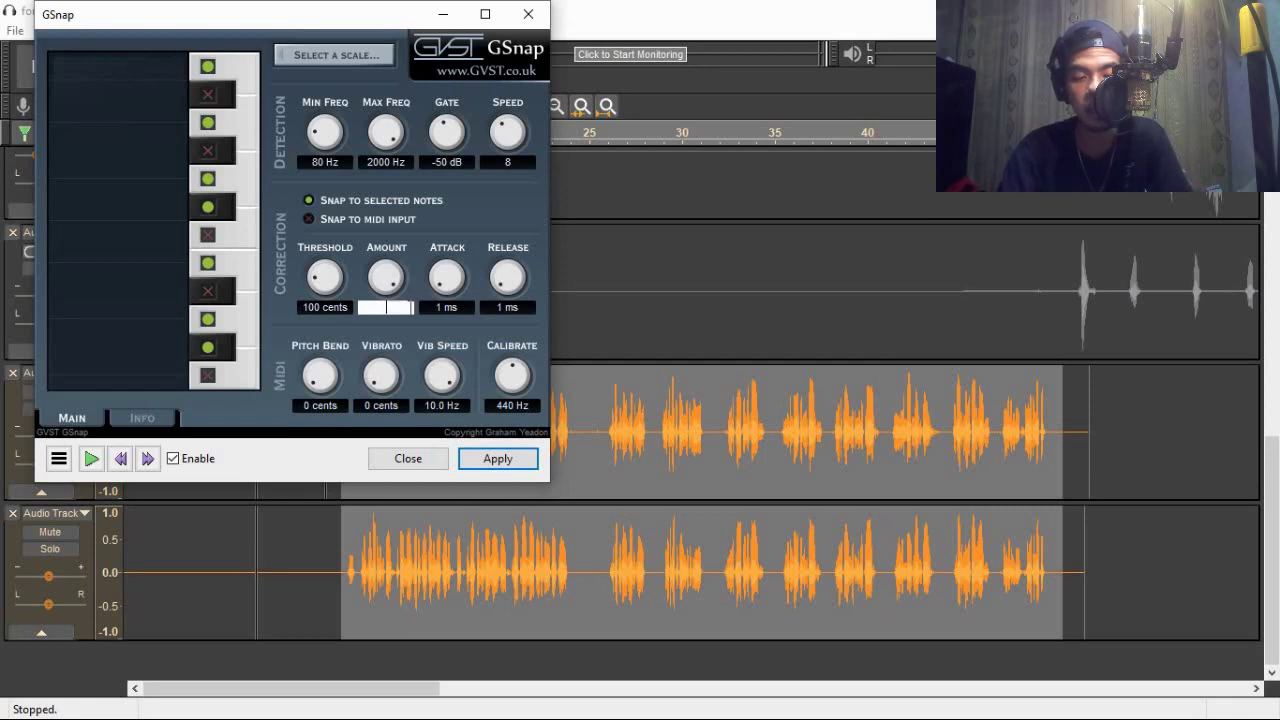
pyautogui.write('75')
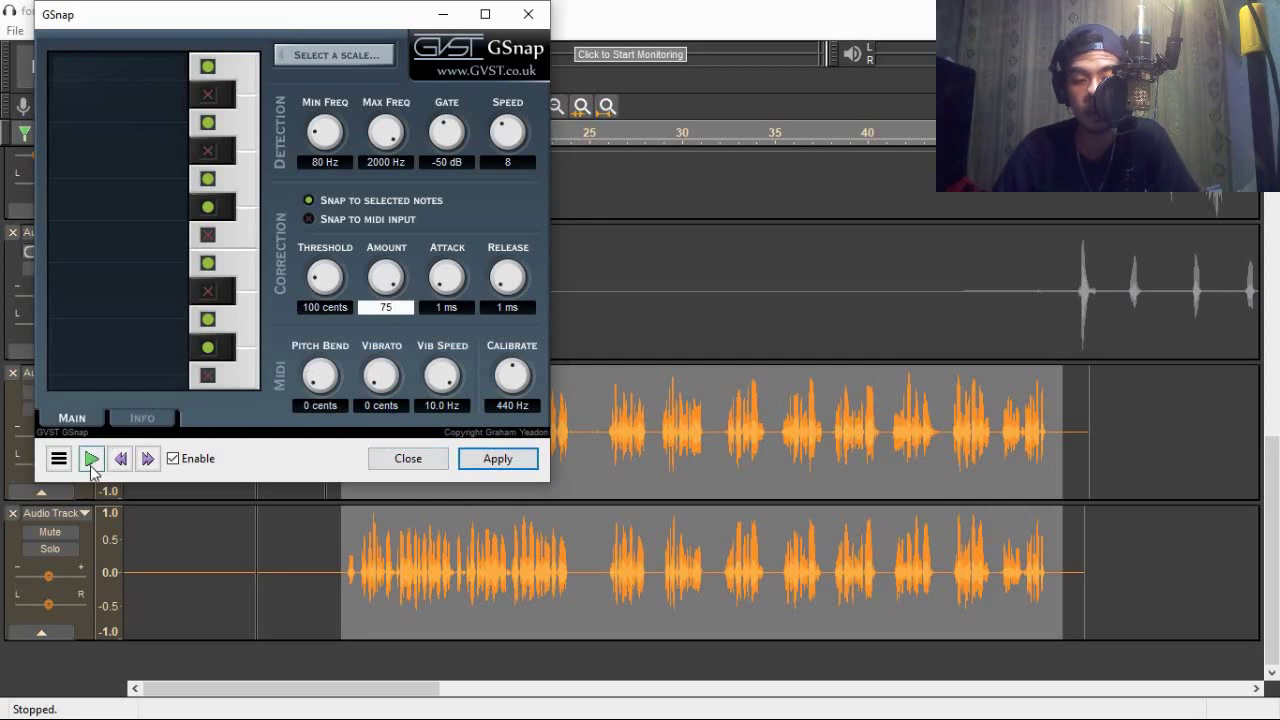
pyautogui.click(91, 460)
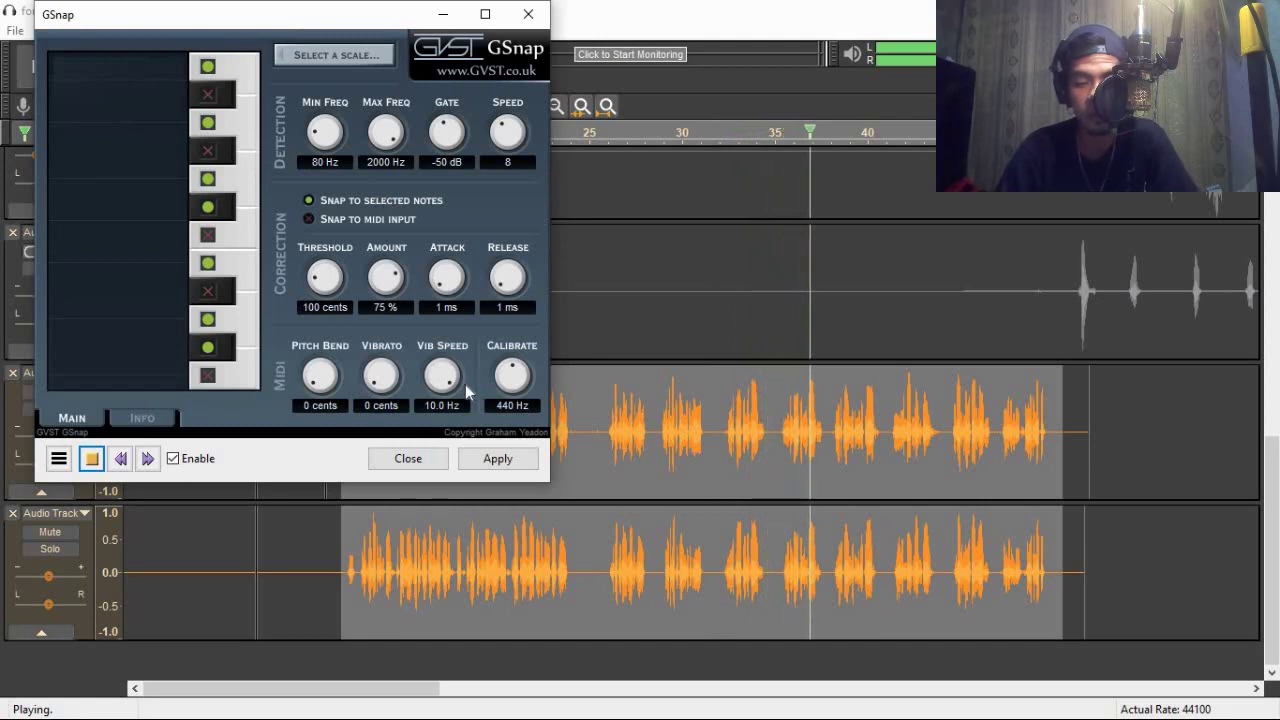
pyautogui.click(495, 456)
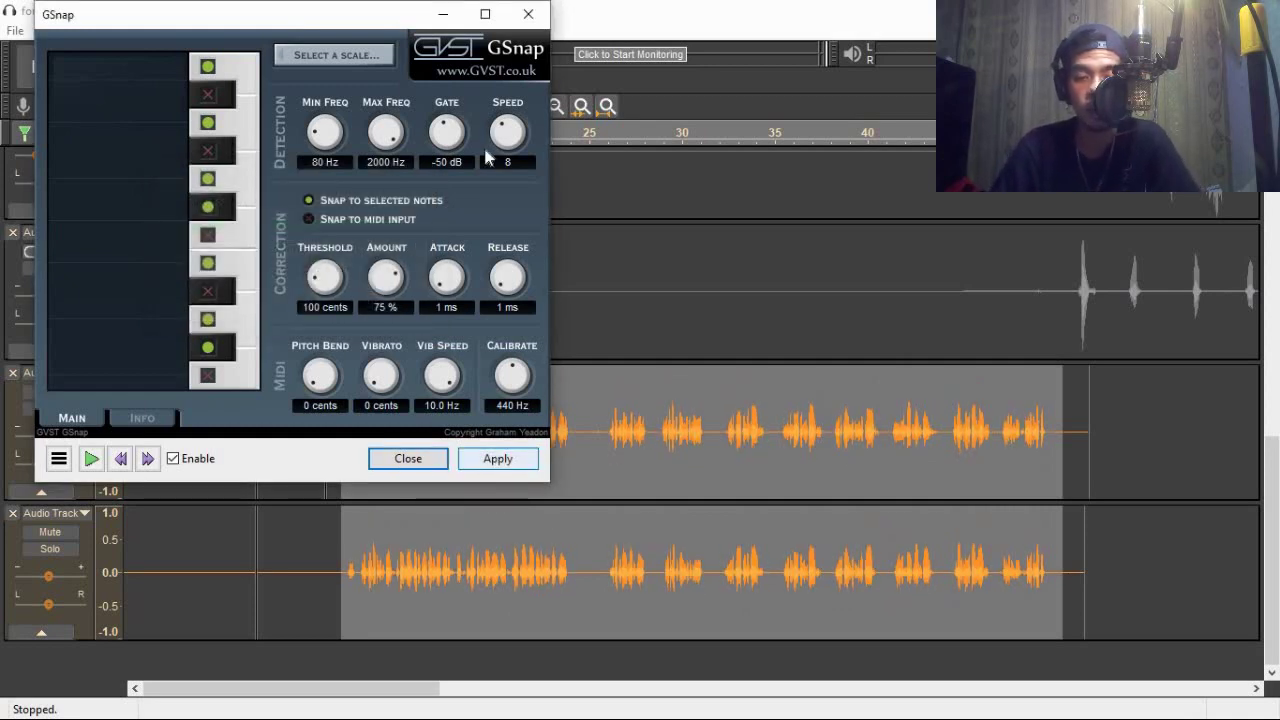
pyautogui.click(528, 15)
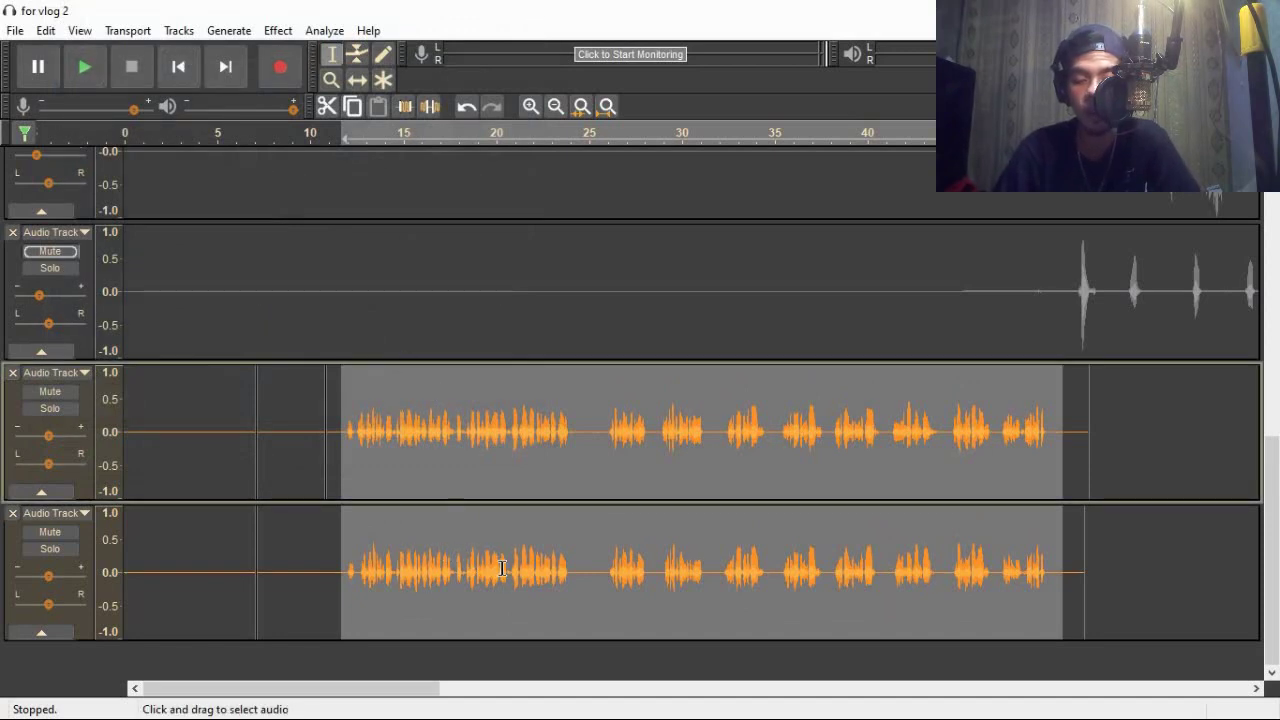
# Play back a few seconds of the pitch-corrected vocals from about 12 seconds
pyautogui.click(431, 466)
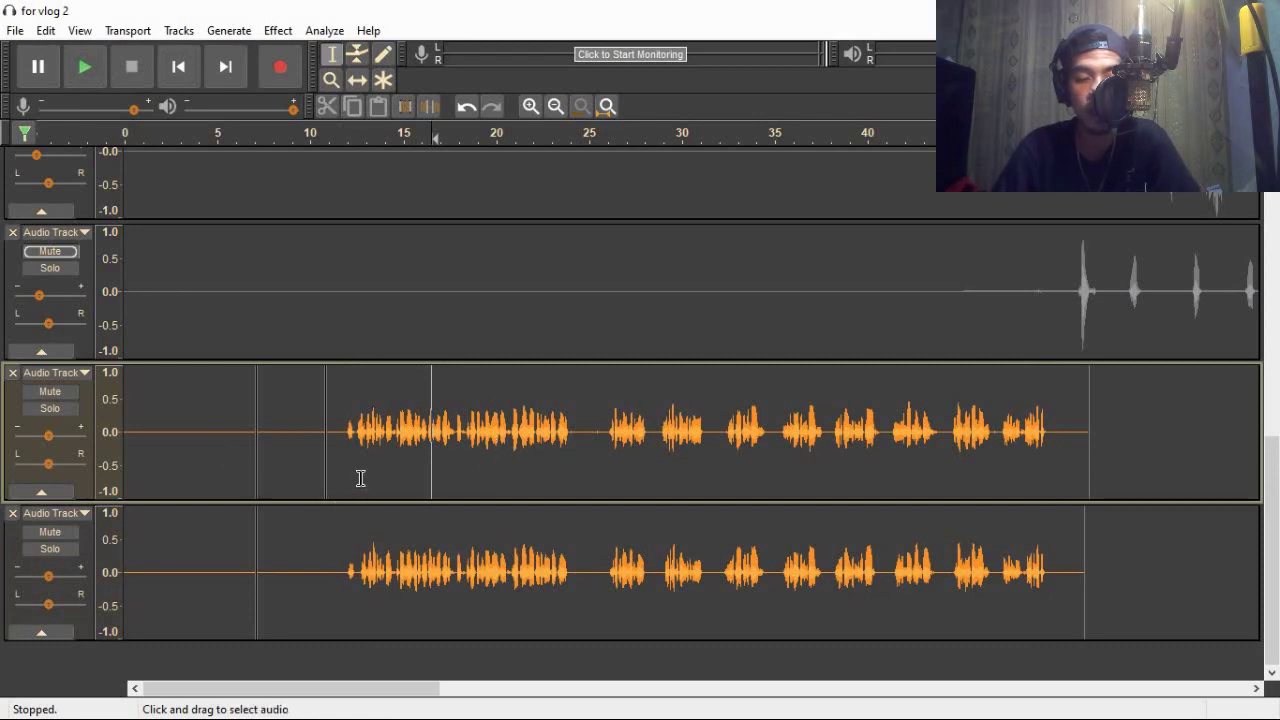
pyautogui.click(342, 576)
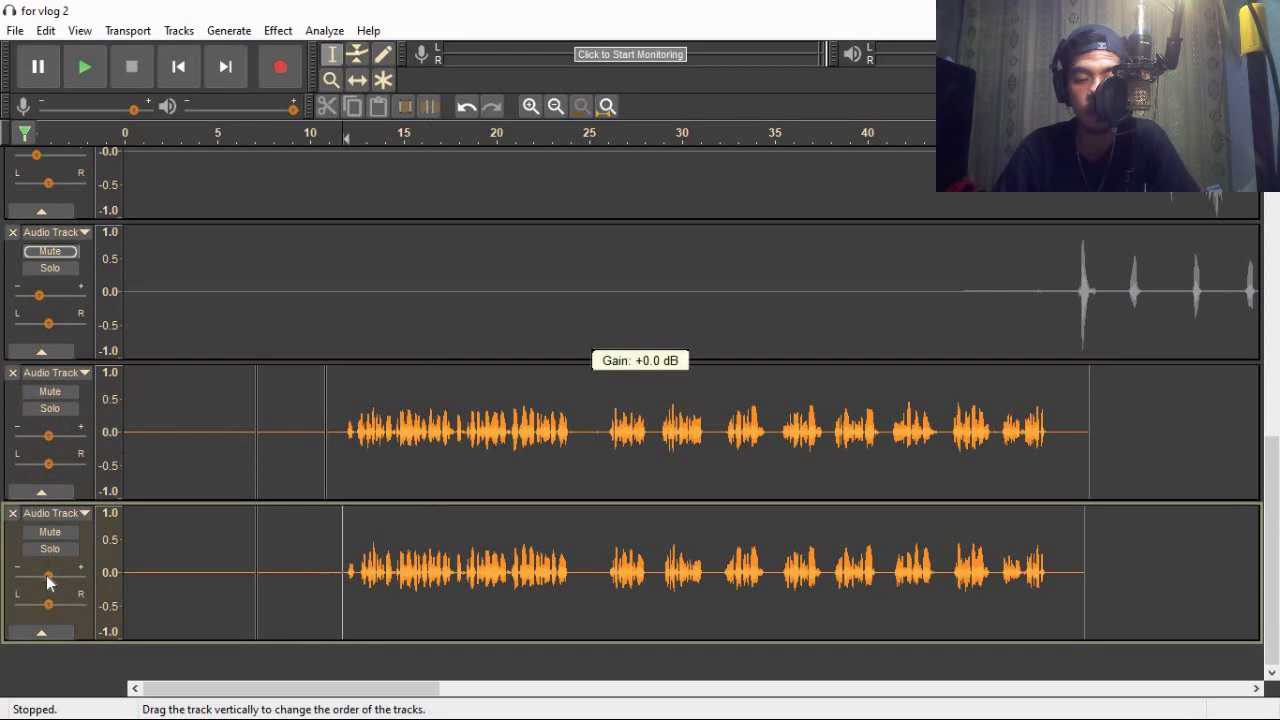
pyautogui.click(406, 535)
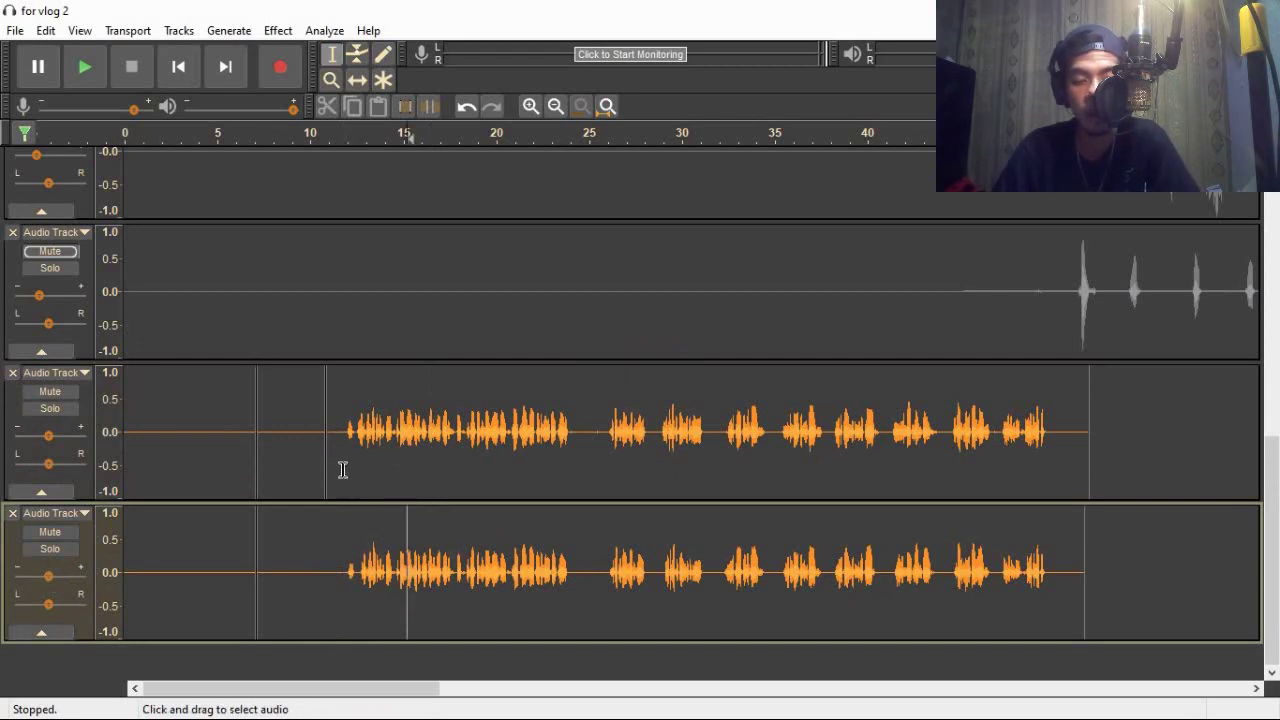
pyautogui.click(340, 468)
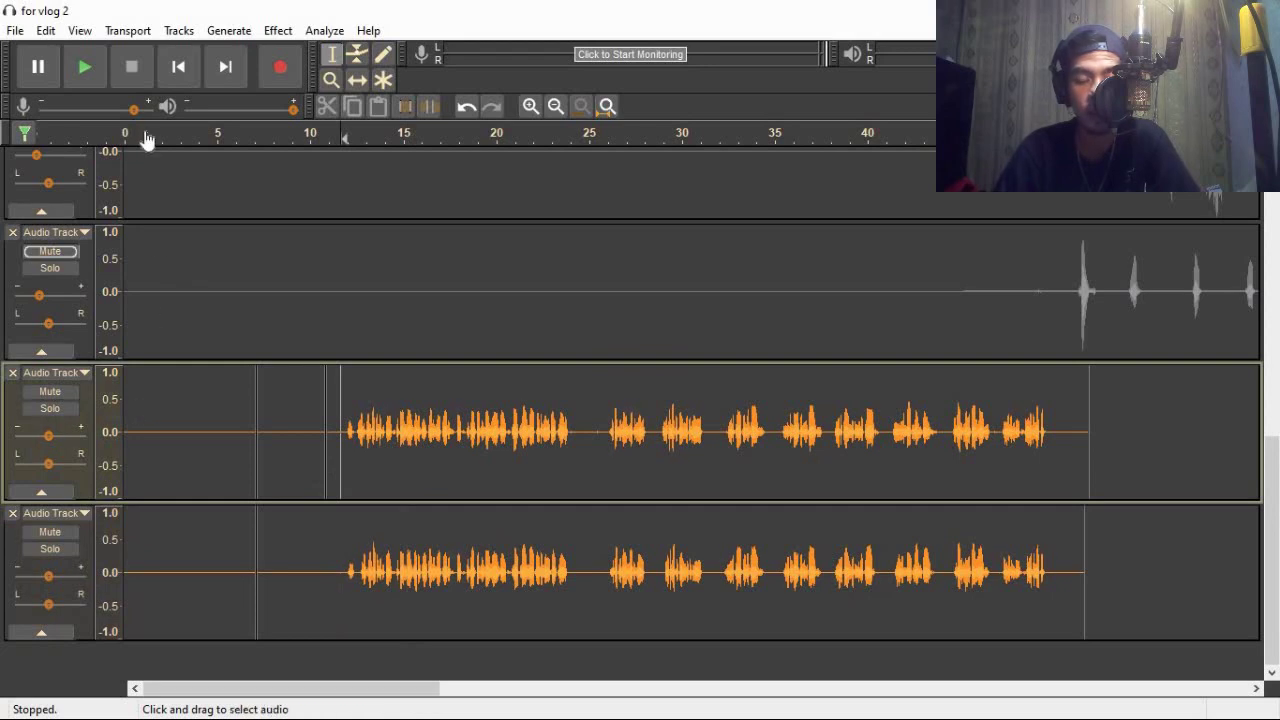
pyautogui.click(93, 71)
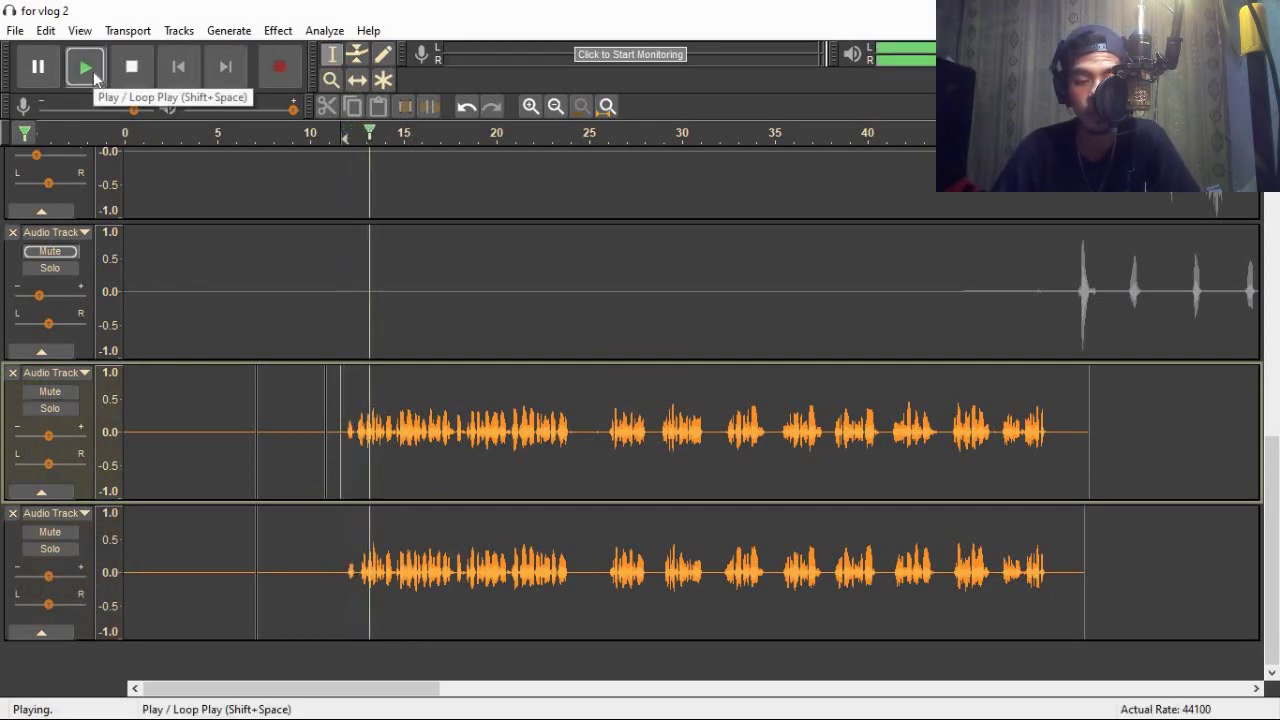
pyautogui.click(129, 72)
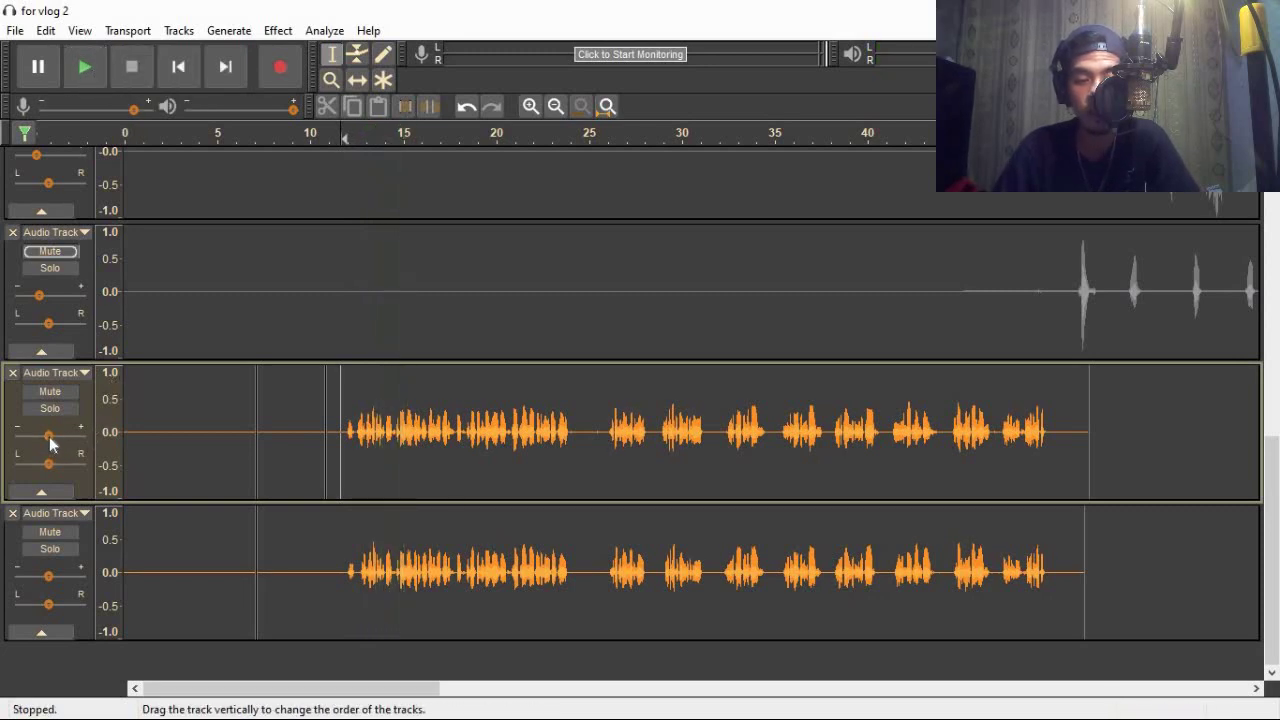
# Raise the gain of both vocal tracks to about +2 dB and play them back from about 12 seconds
pyautogui.moveTo(51, 436); pyautogui.dragTo(55, 435)
pyautogui.moveTo(50, 580); pyautogui.dragTo(54, 582)
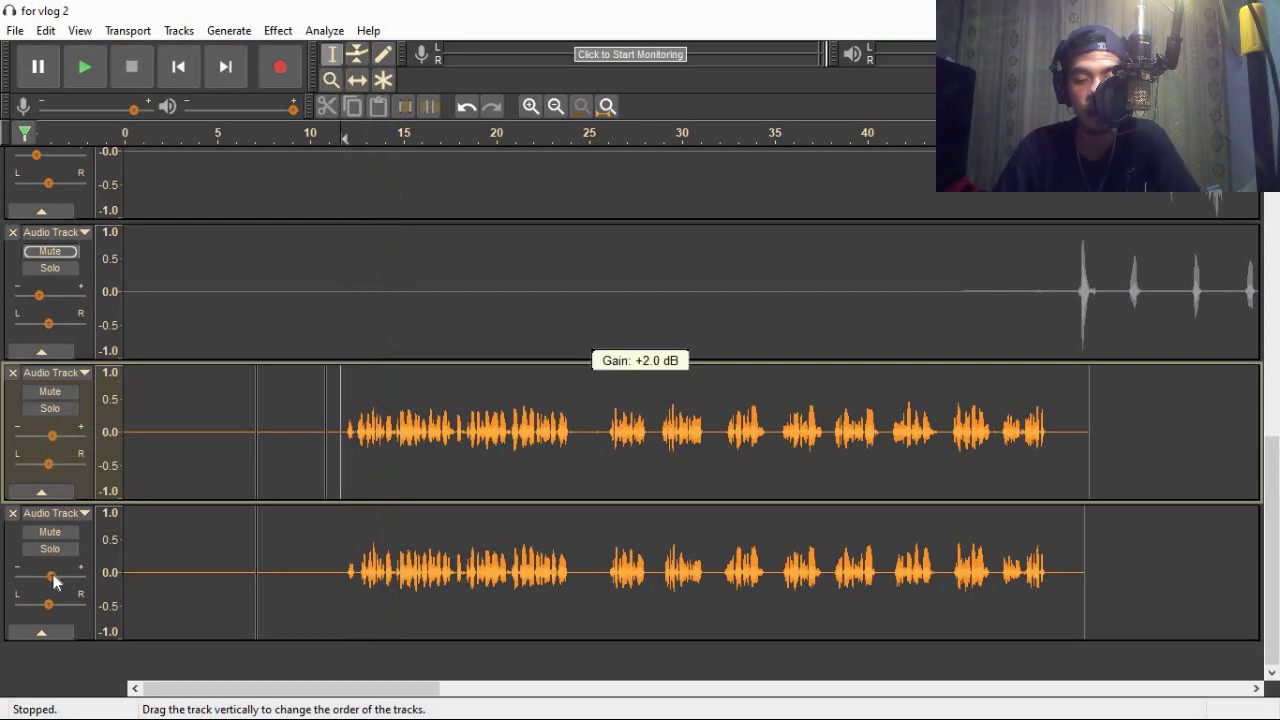
pyautogui.moveTo(54, 434)
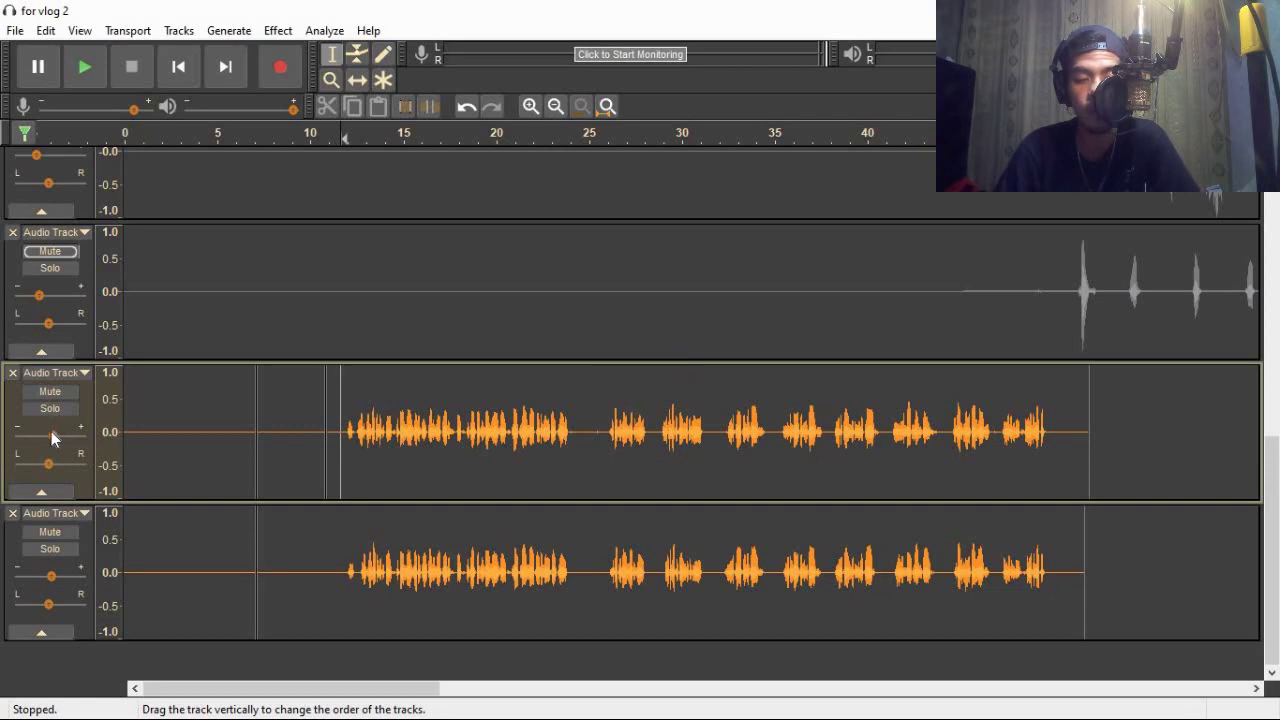
pyautogui.click(84, 67)
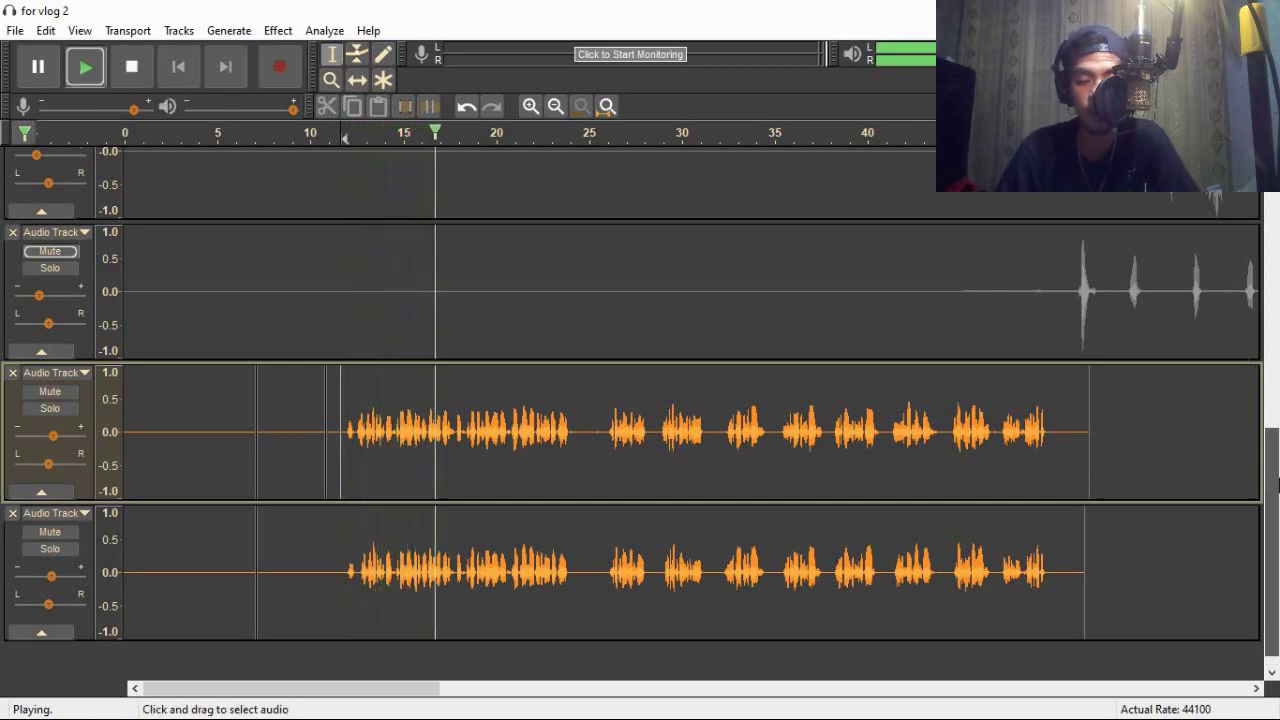
pyautogui.moveTo(1277, 485); pyautogui.dragTo(1277, 533)
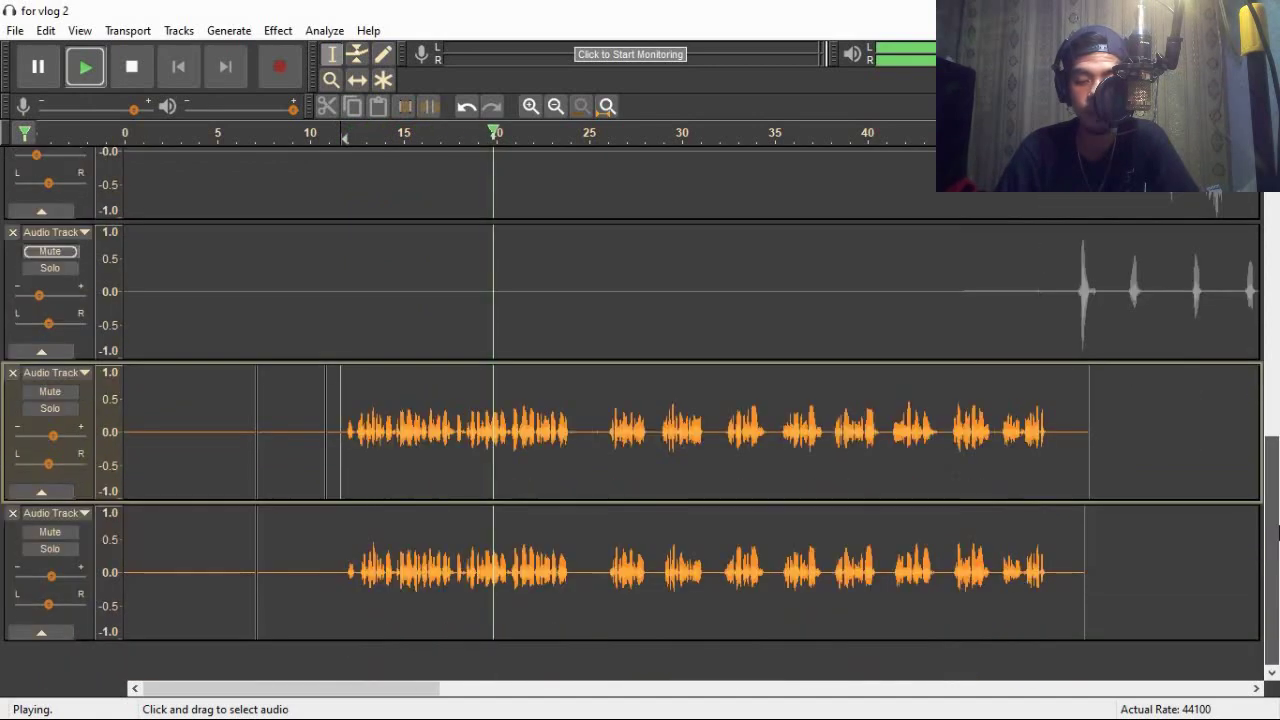